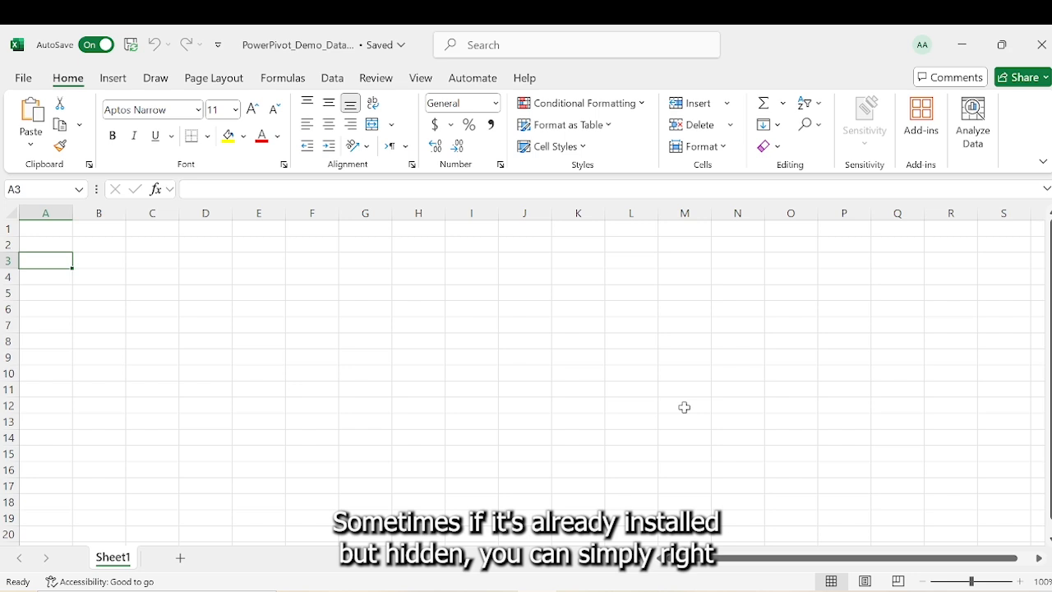
# - Add the Power Pivot tab to the ribbon through Customize the Ribbon
pyautogui.rightClick(425, 85)
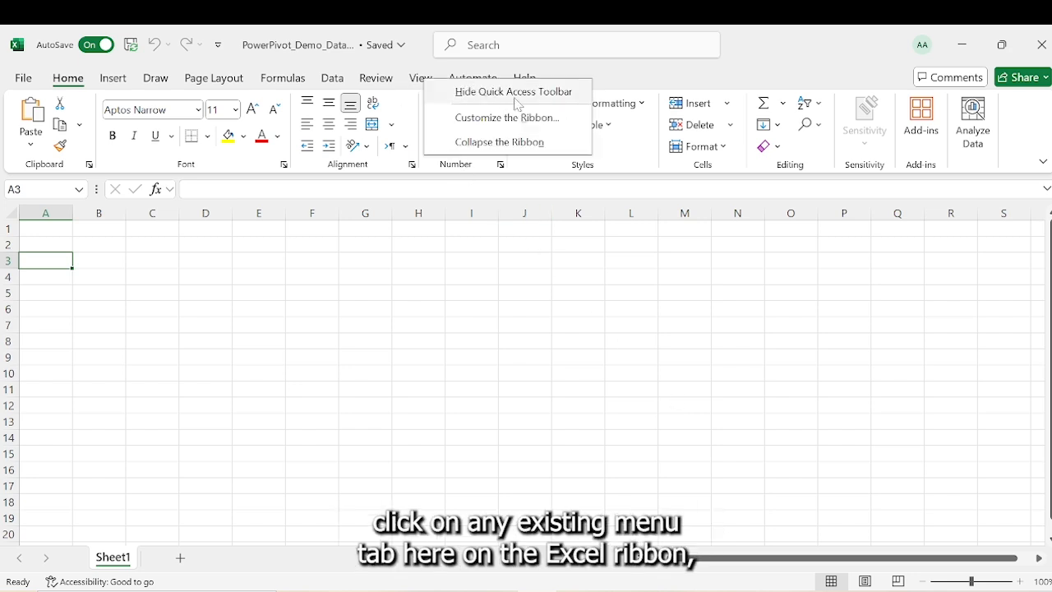
pyautogui.click(583, 121)
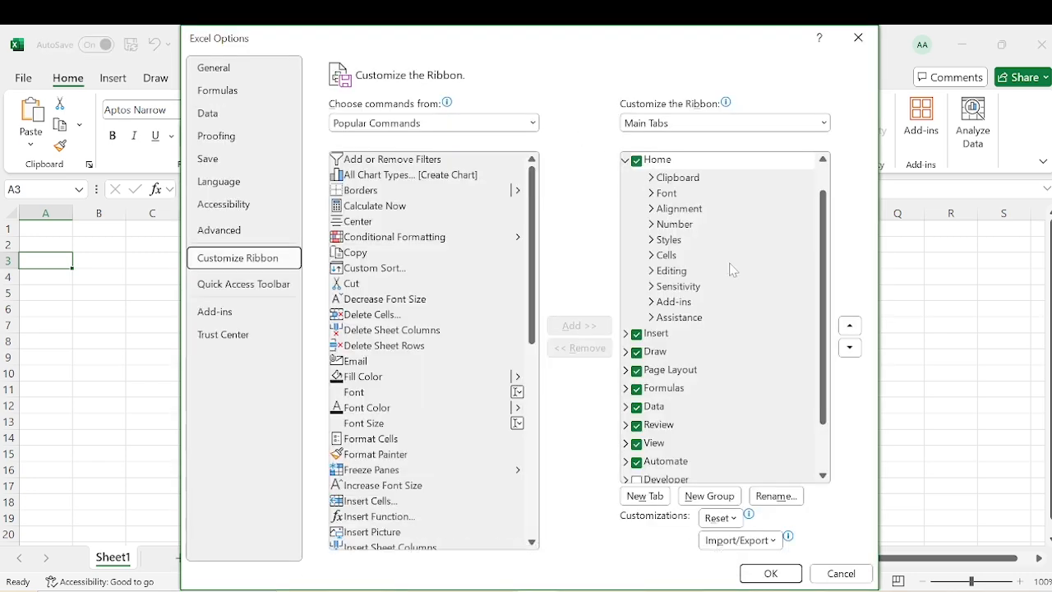
pyautogui.moveTo(822, 261); pyautogui.dragTo(819, 386)
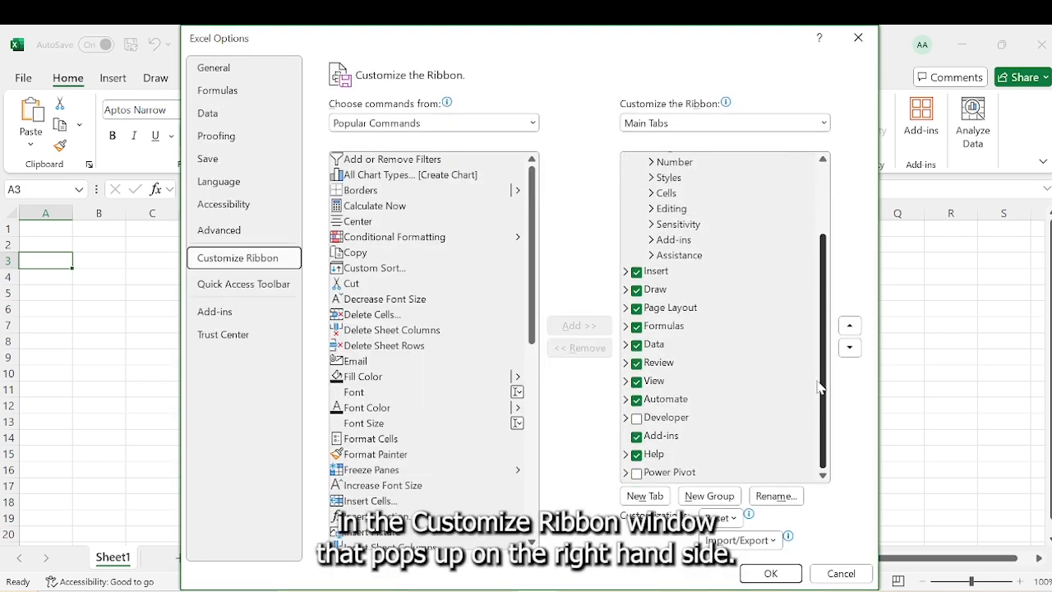
pyautogui.click(637, 475)
pyautogui.click(781, 575)
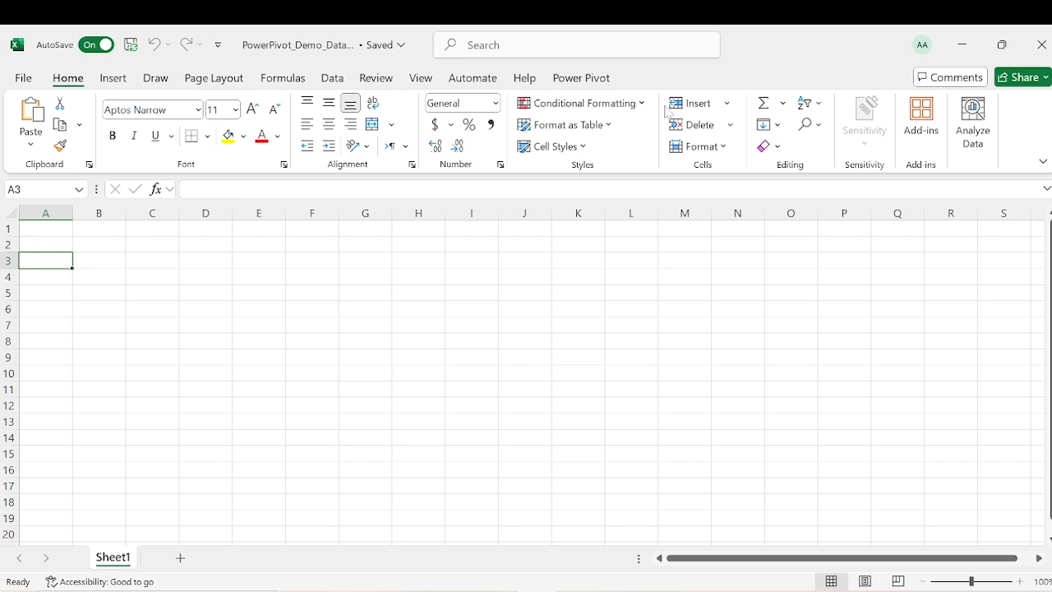
# - Enable the Microsoft Power Pivot for Excel COM add-in through Excel Options and open the Power Pivot tab
pyautogui.click(30, 84)
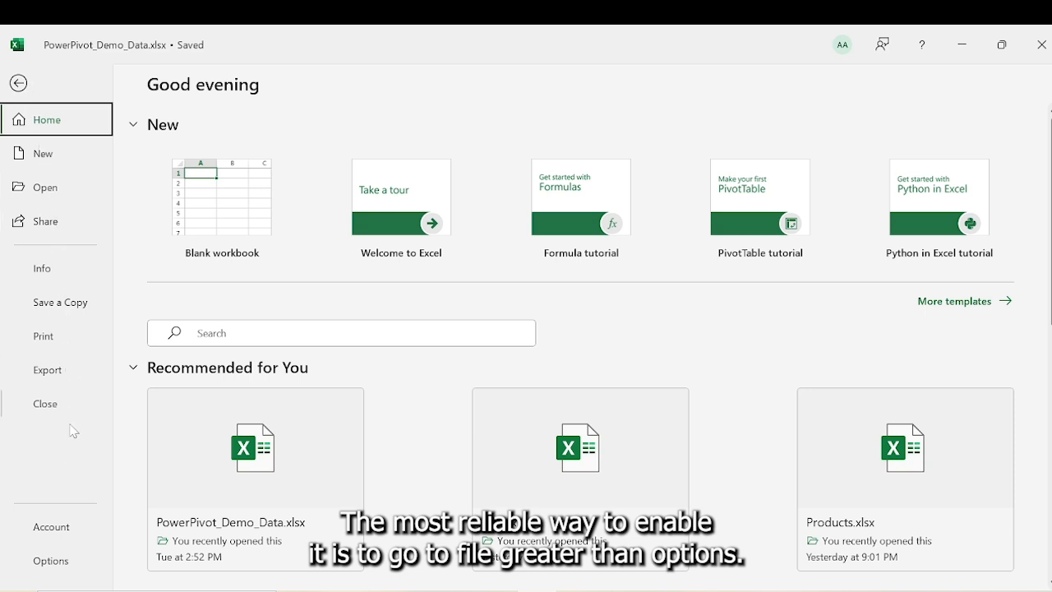
pyautogui.click(51, 562)
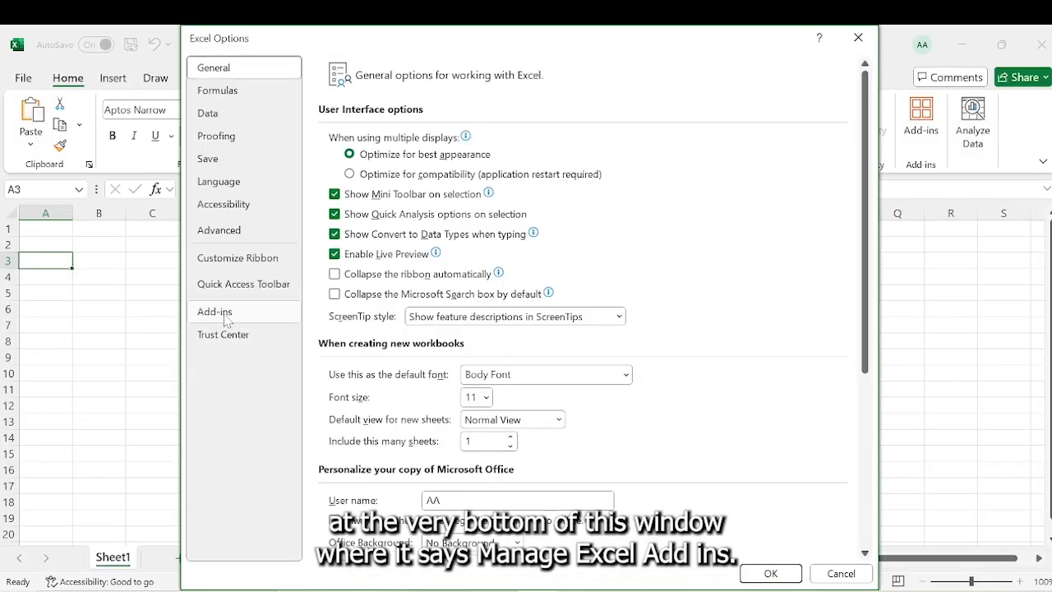
pyautogui.click(225, 317)
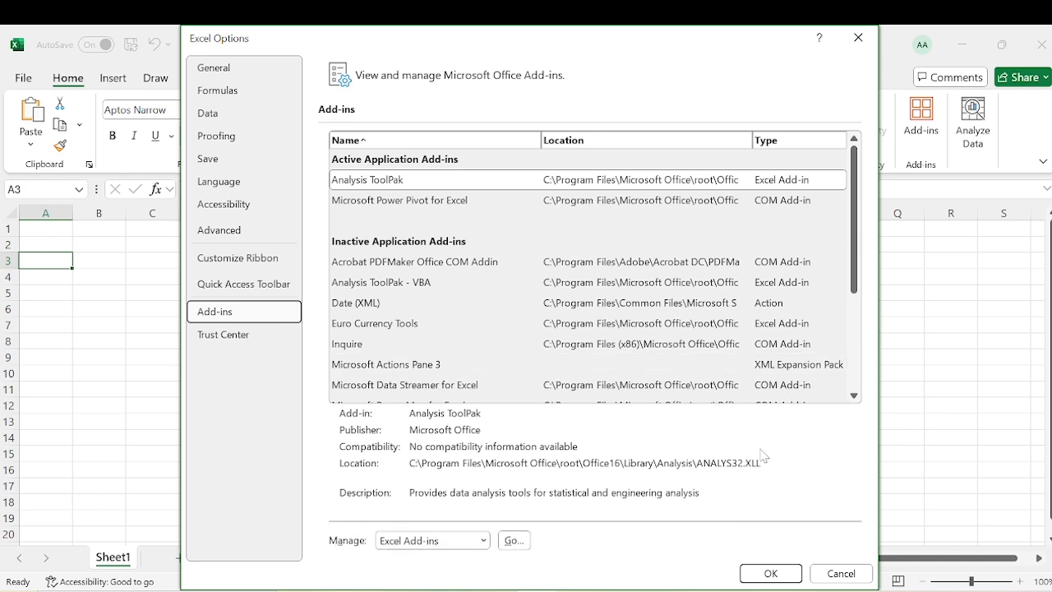
pyautogui.click(432, 540)
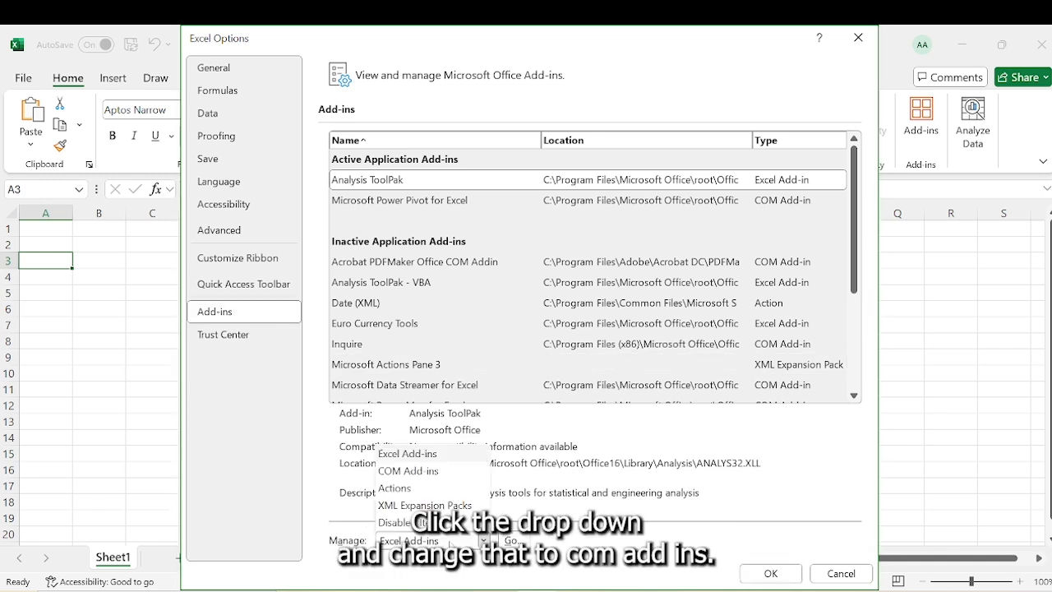
pyautogui.click(419, 471)
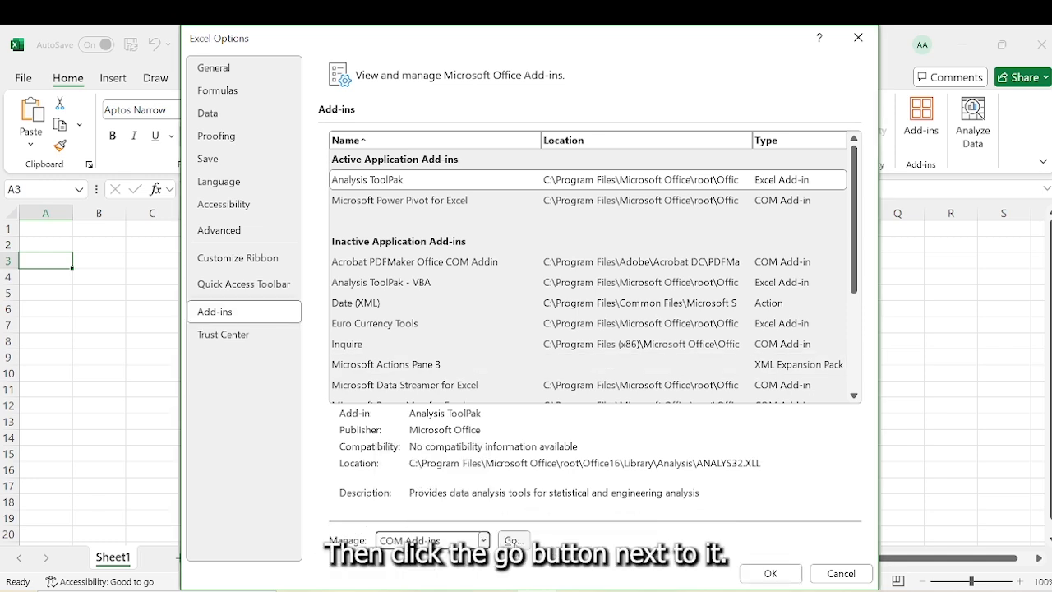
pyautogui.click(513, 540)
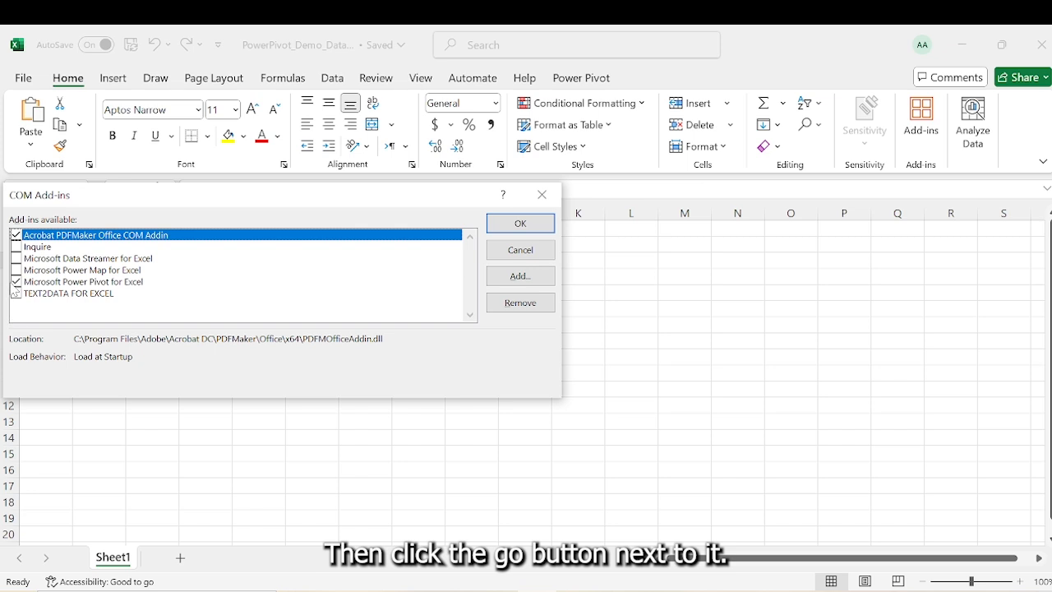
pyautogui.click(15, 282)
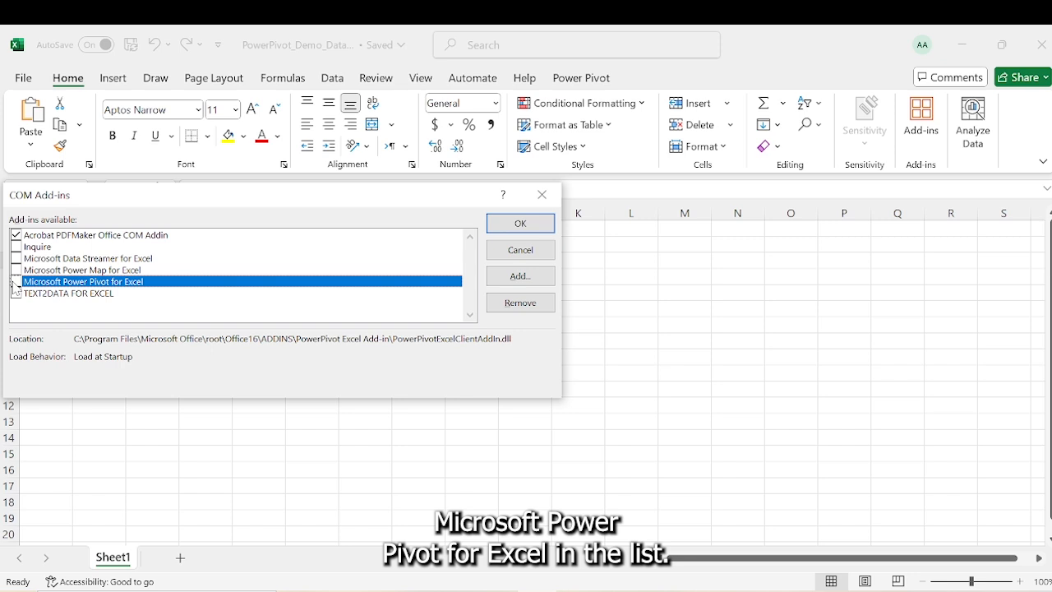
pyautogui.click(15, 282)
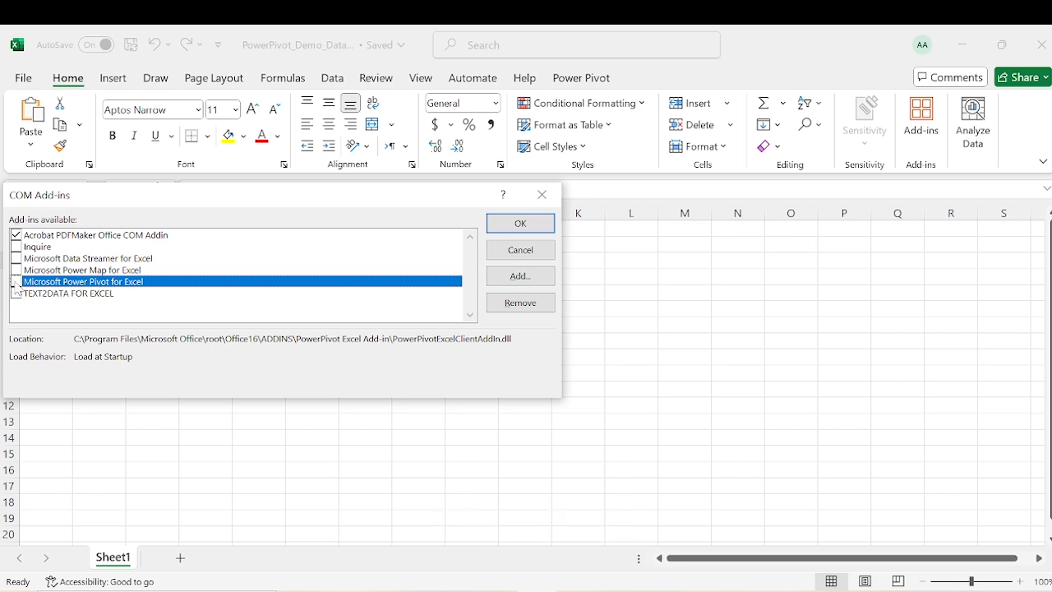
pyautogui.click(524, 224)
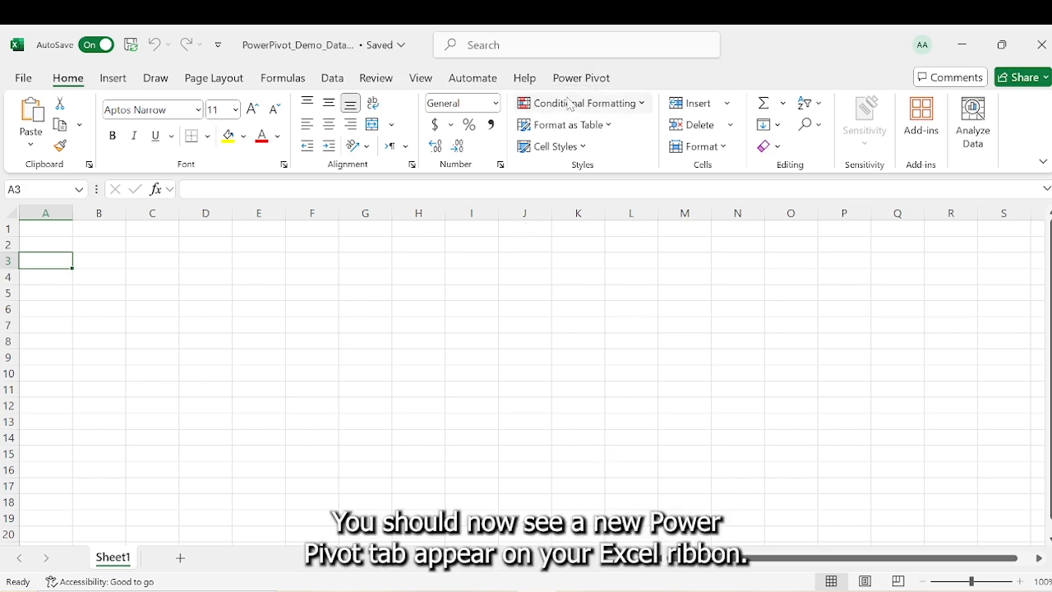
pyautogui.click(588, 79)
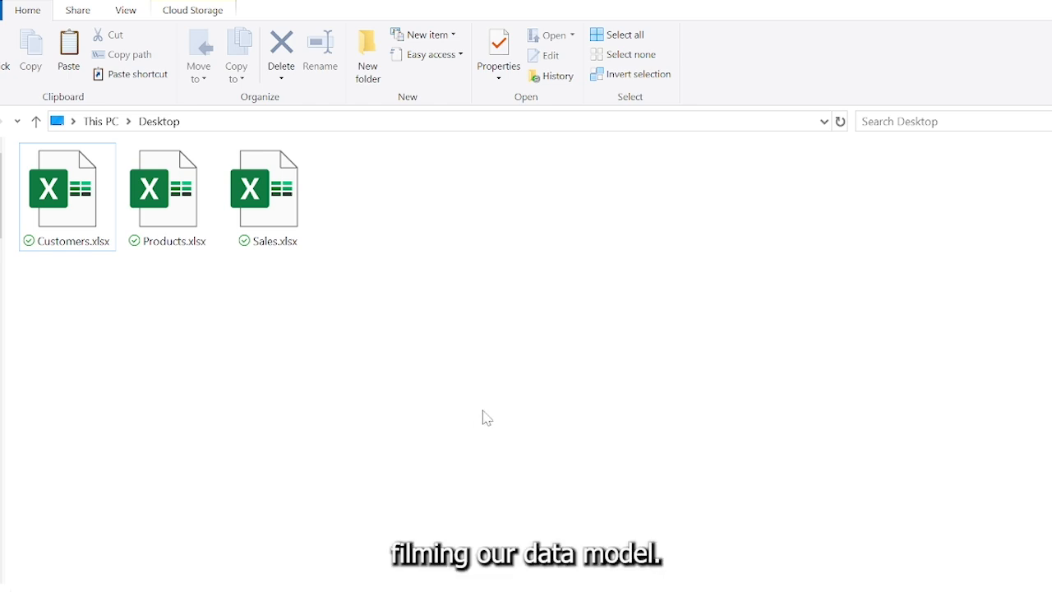
# - Examine the Customers, Products and Sales workbooks on the desktop, then return to the Excel workbook
pyautogui.click(66, 237)
pyautogui.click(154, 228)
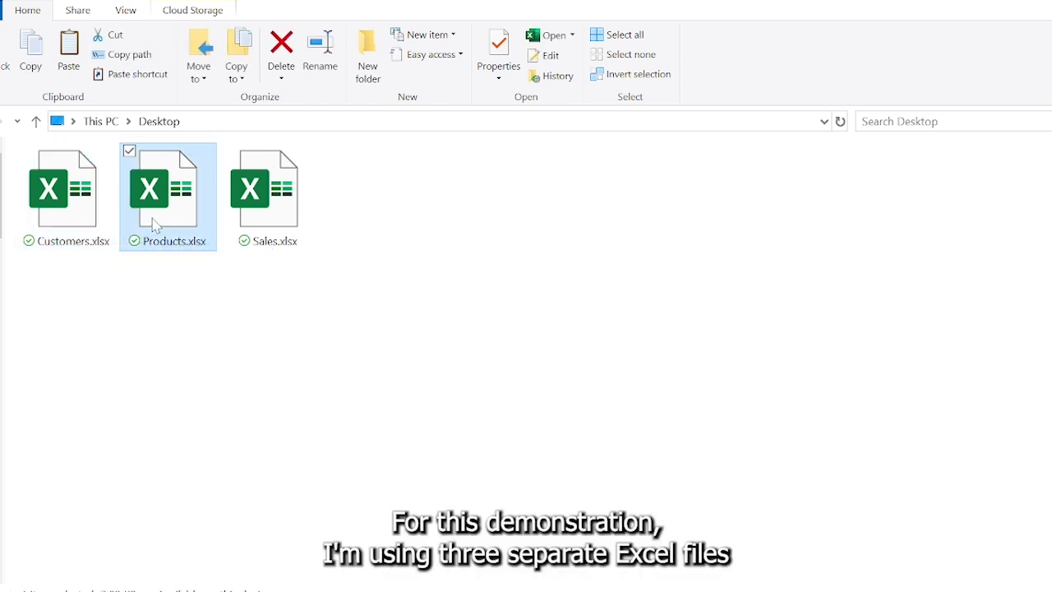
pyautogui.click(293, 215)
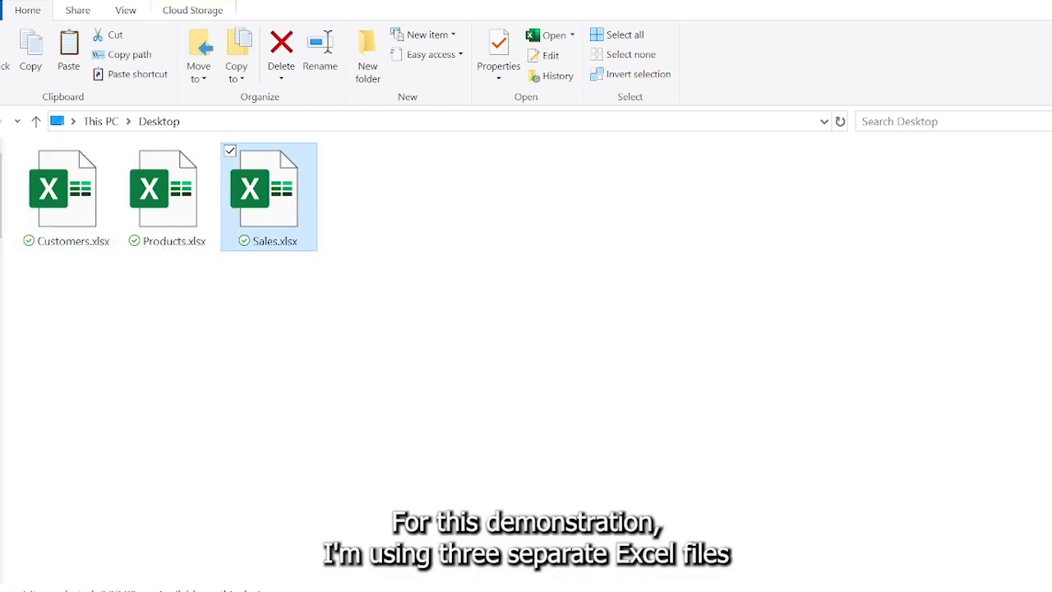
pyautogui.moveTo(548, 590)
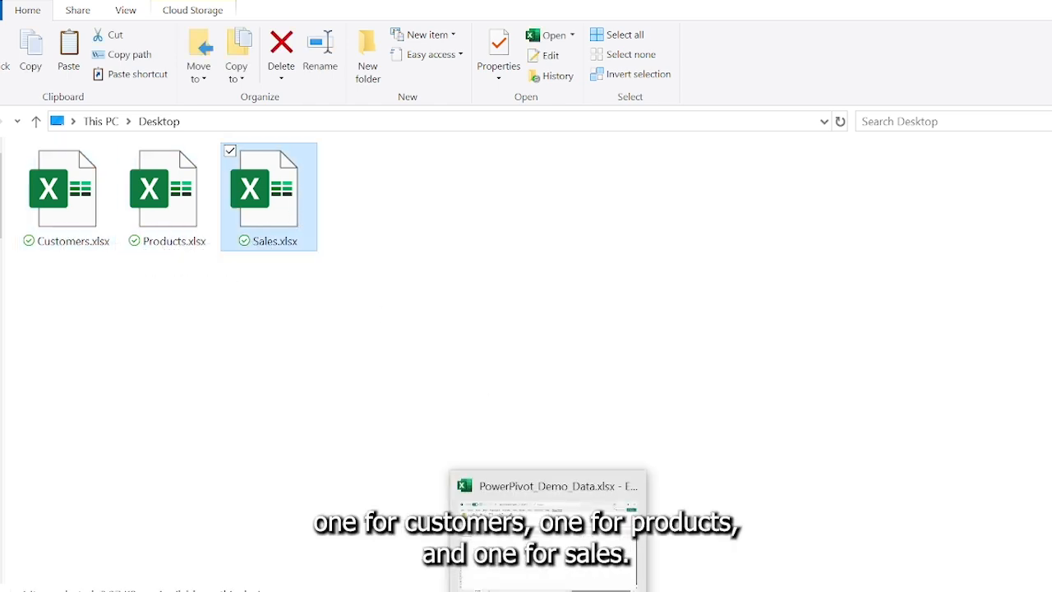
pyautogui.click(729, 428)
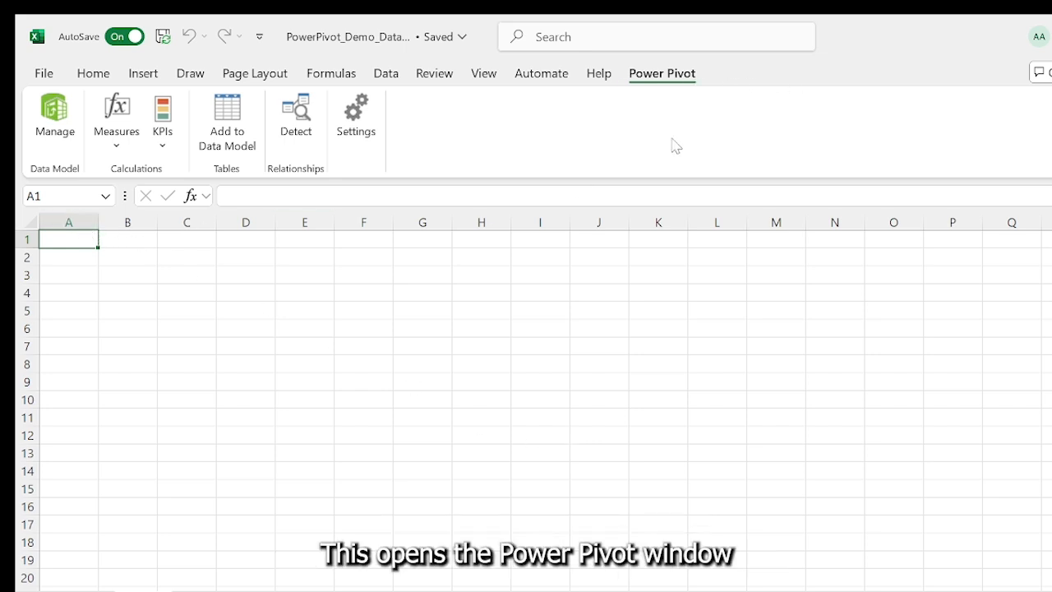
# - Open the Power Pivot Manage window and start a Table Import Wizard connection to an Excel file
pyautogui.click(74, 133)
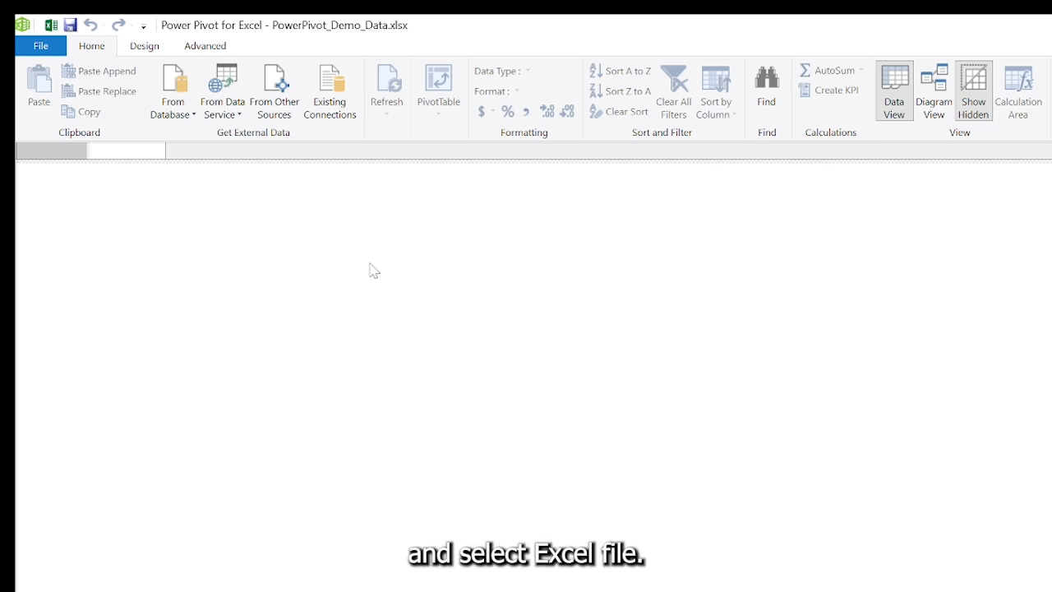
pyautogui.click(294, 113)
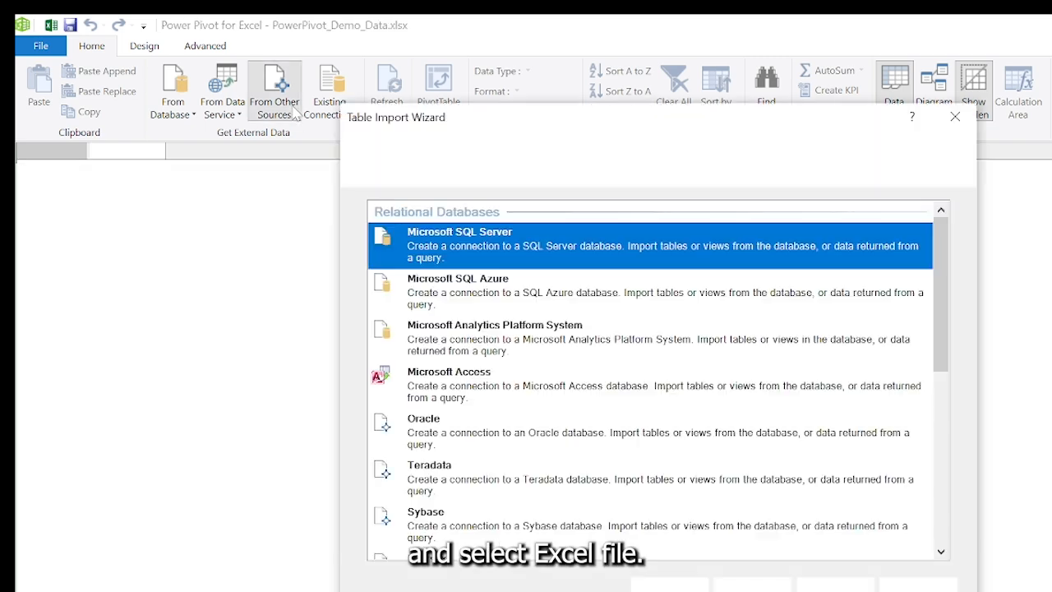
pyautogui.moveTo(943, 329); pyautogui.dragTo(938, 546)
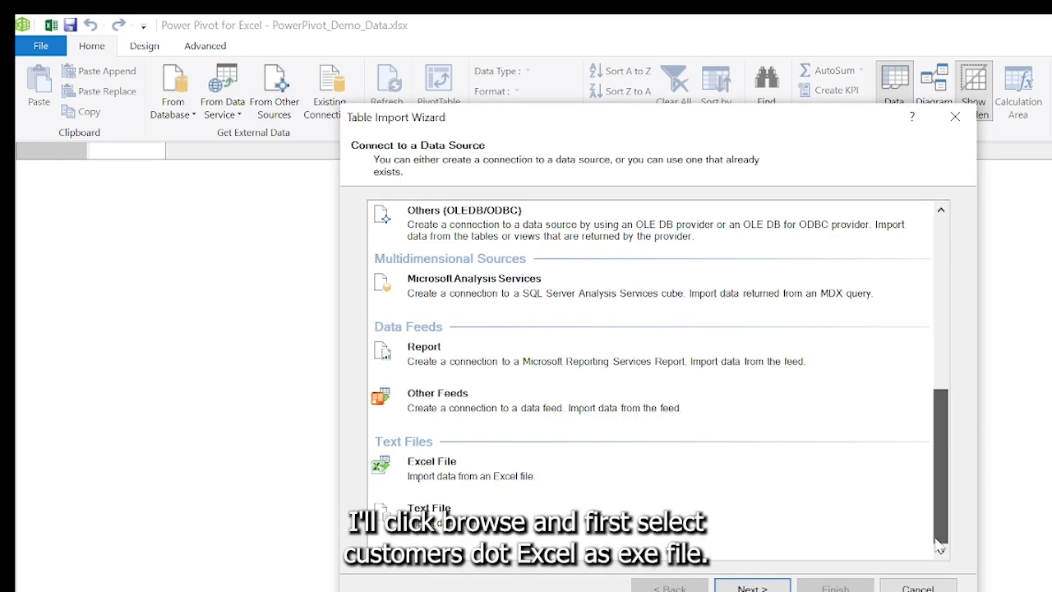
pyautogui.click(545, 460)
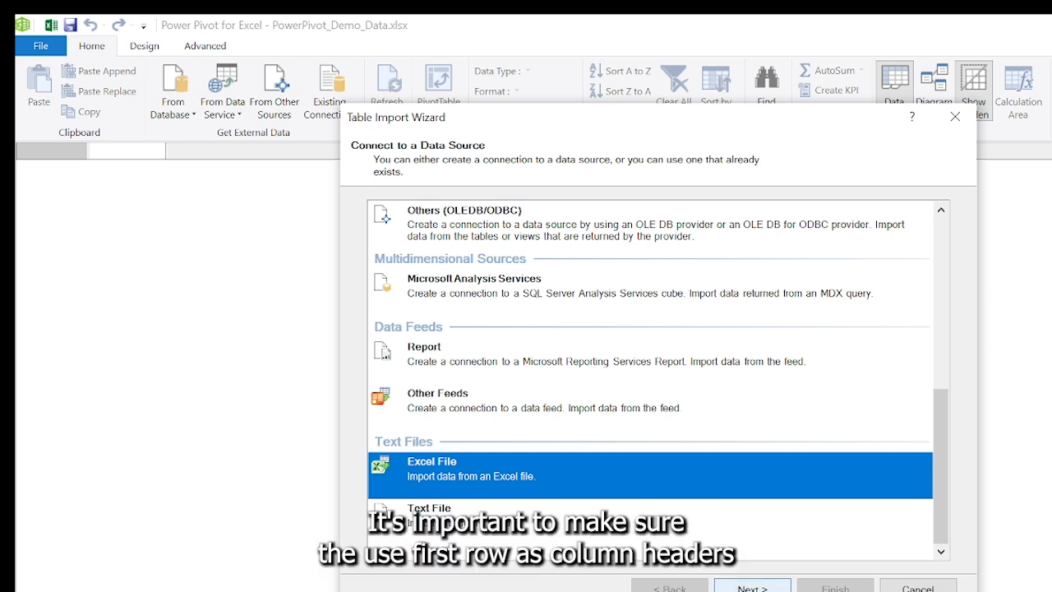
pyautogui.click(752, 587)
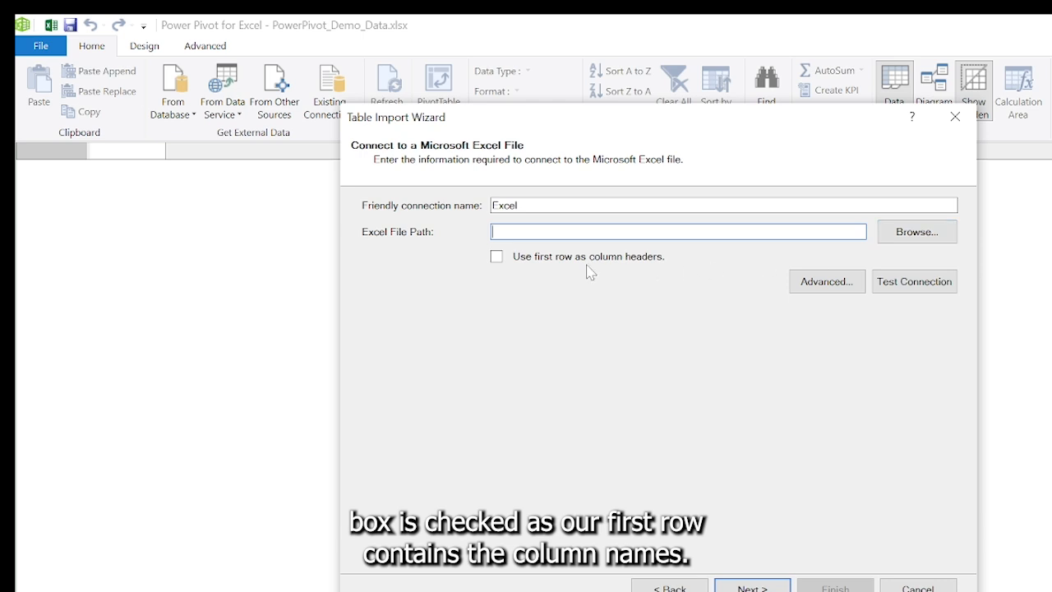
# - Import Customers.xlsx from the desktop into the data model, using the first row as column headers
pyautogui.click(498, 258)
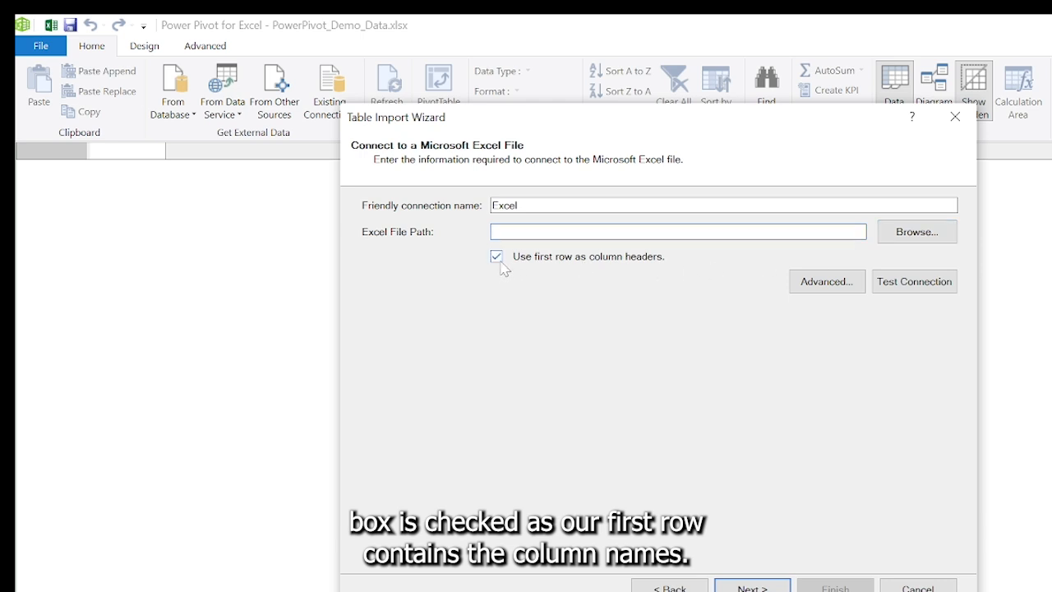
pyautogui.click(938, 240)
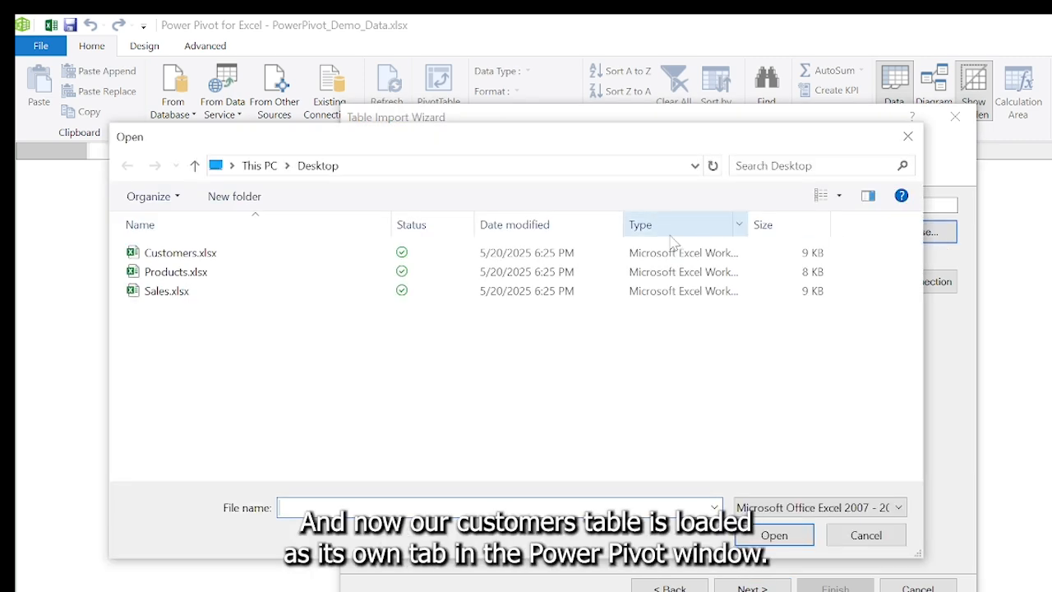
pyautogui.click(233, 256)
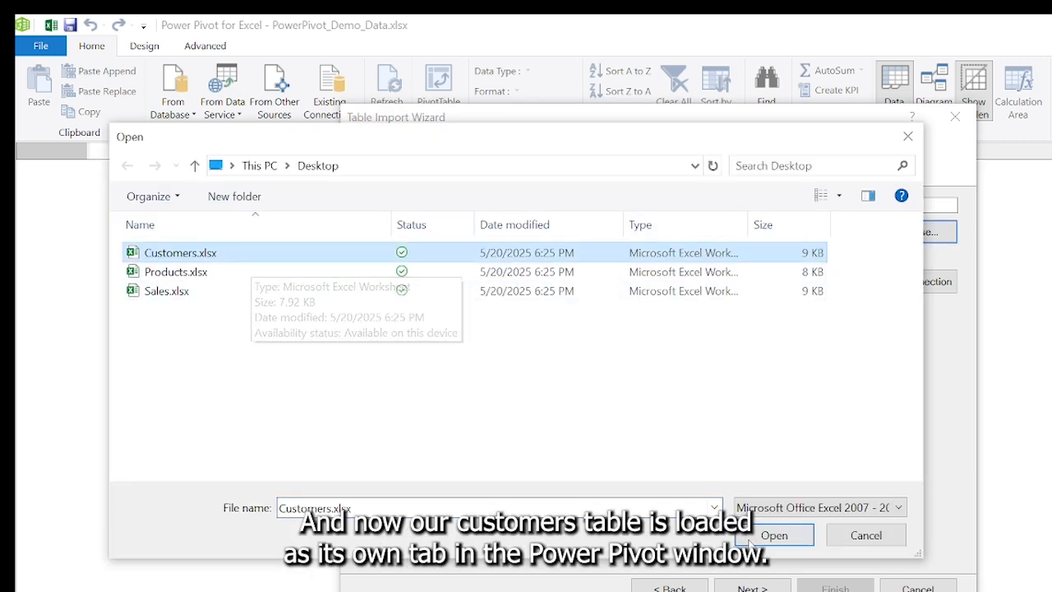
pyautogui.click(764, 543)
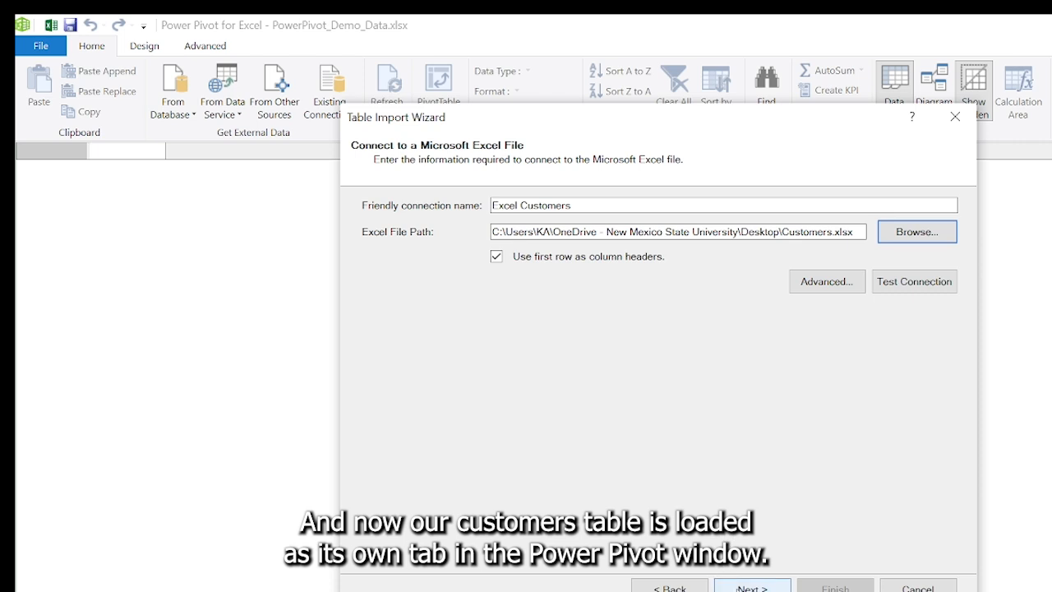
pyautogui.click(750, 587)
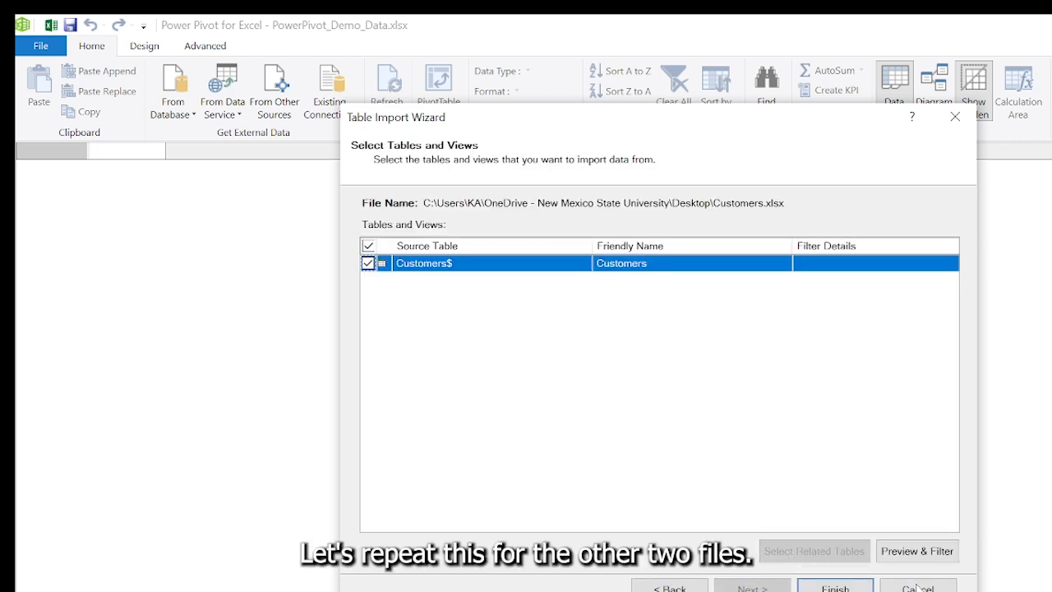
pyautogui.click(834, 586)
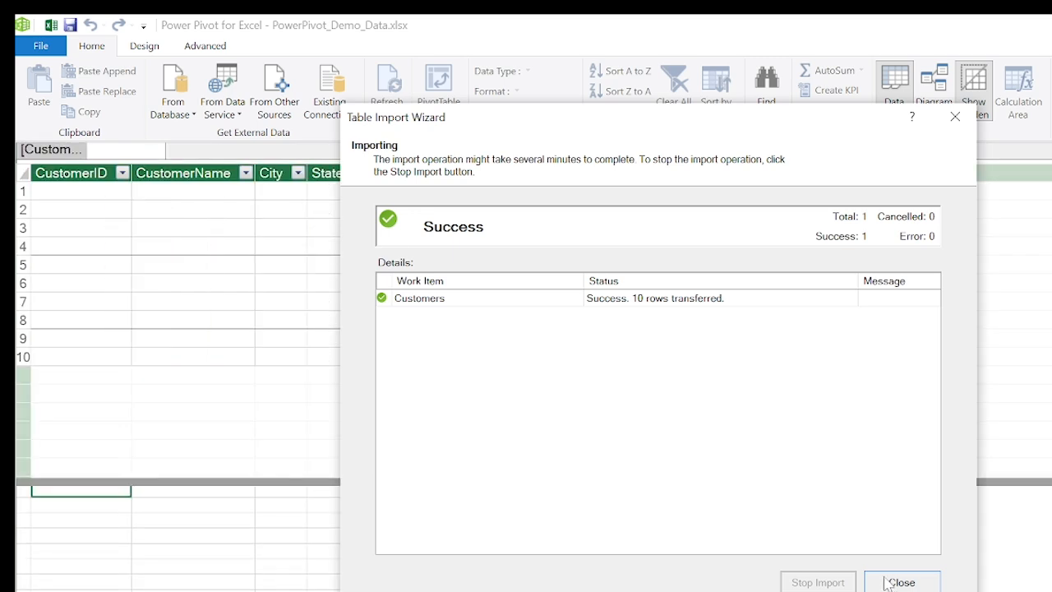
pyautogui.click(888, 584)
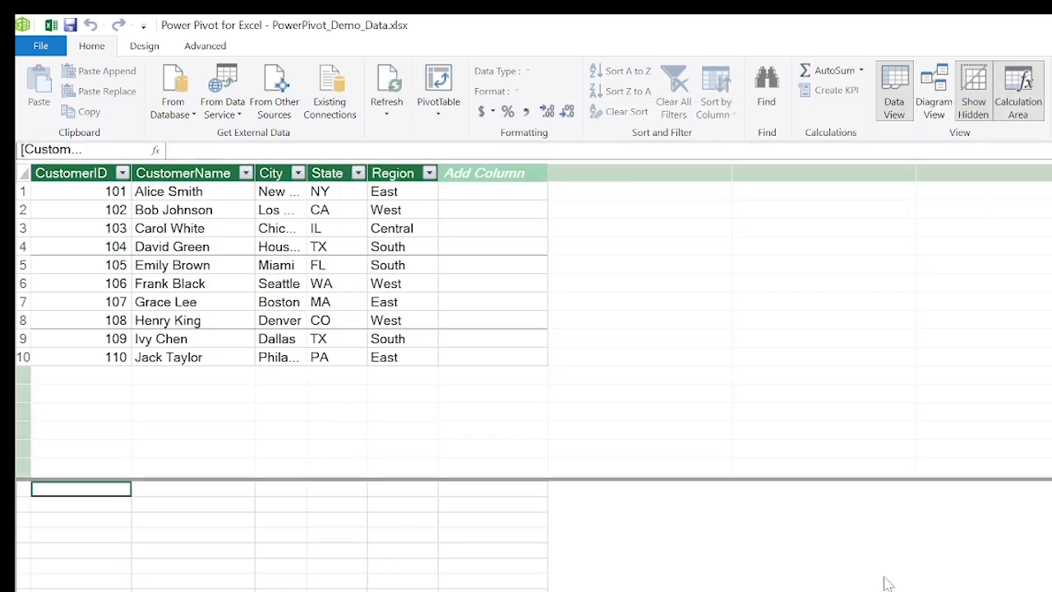
# - Import Products.xlsx from the desktop into the data model as an Excel file, using the first row as column headers
pyautogui.click(293, 92)
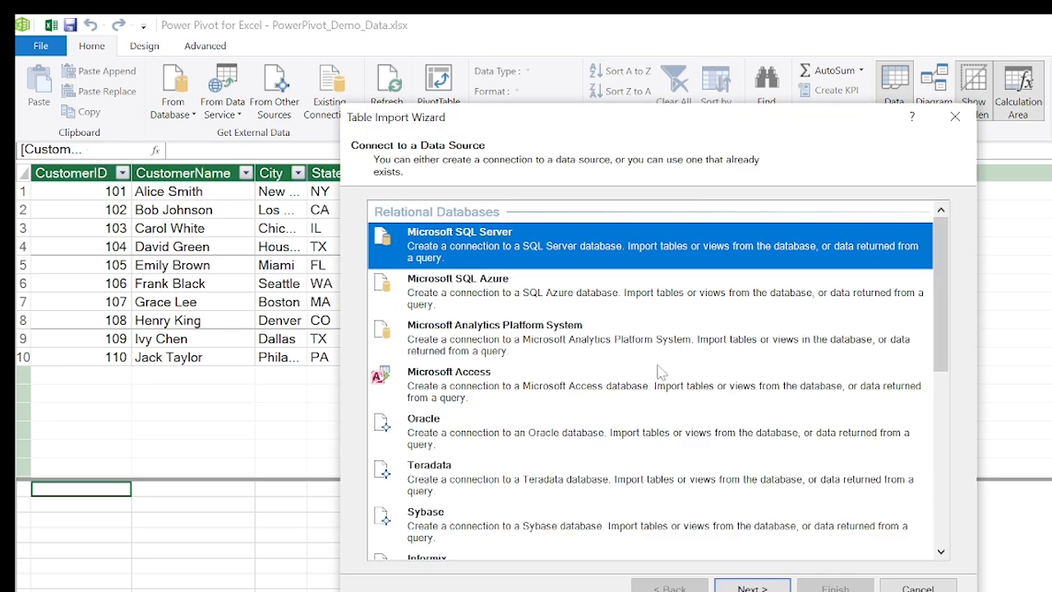
pyautogui.moveTo(937, 265); pyautogui.dragTo(946, 476)
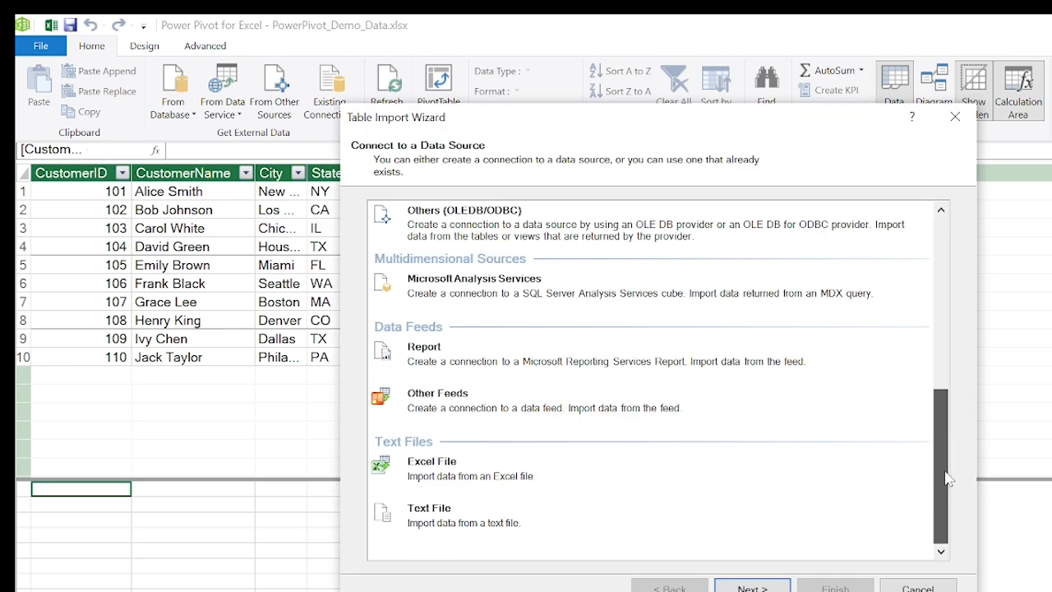
pyautogui.click(550, 475)
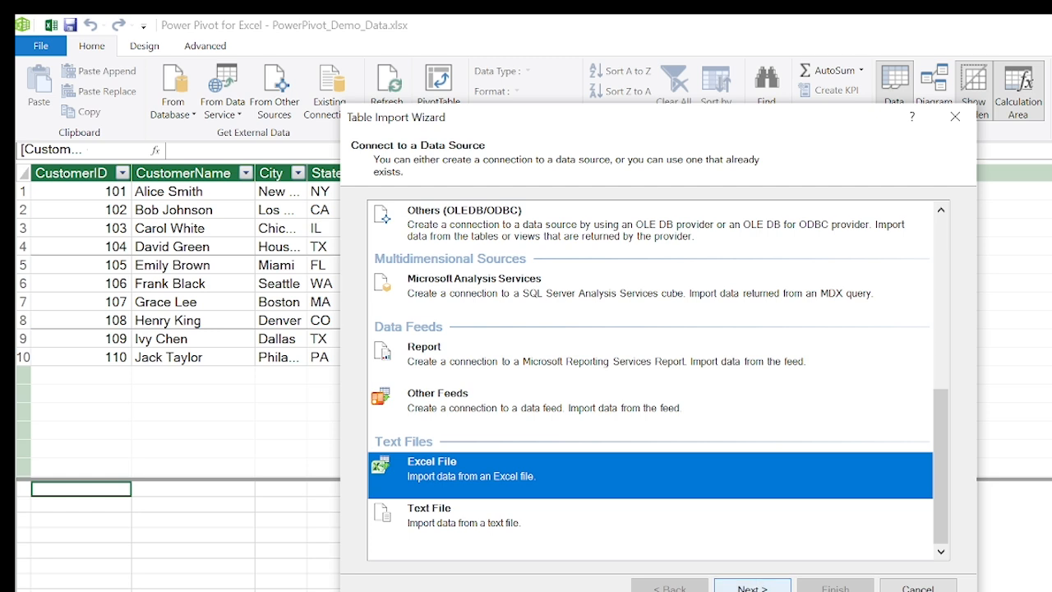
pyautogui.click(752, 585)
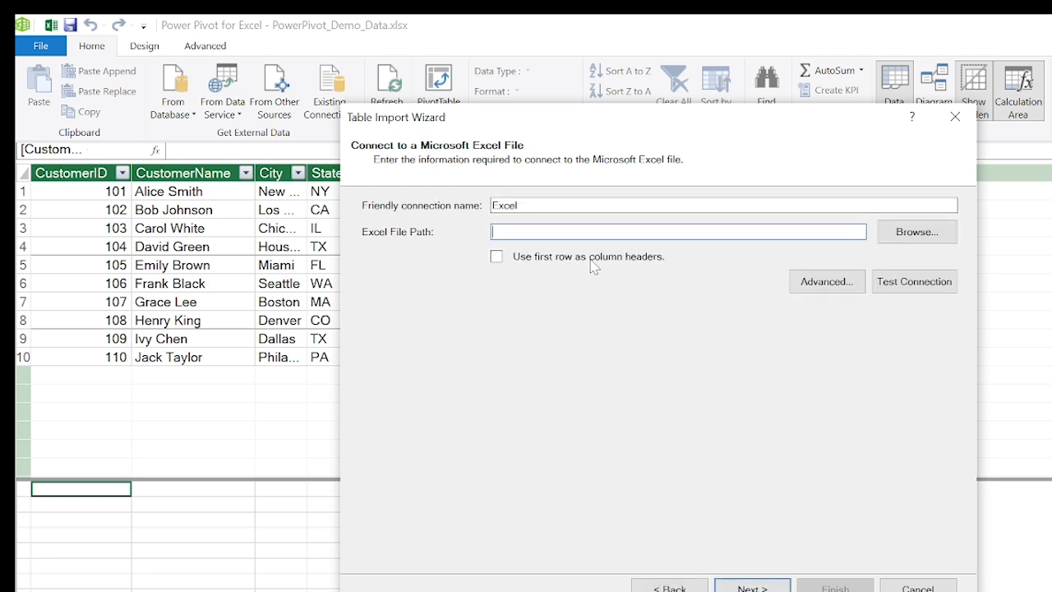
pyautogui.click(497, 259)
pyautogui.click(922, 237)
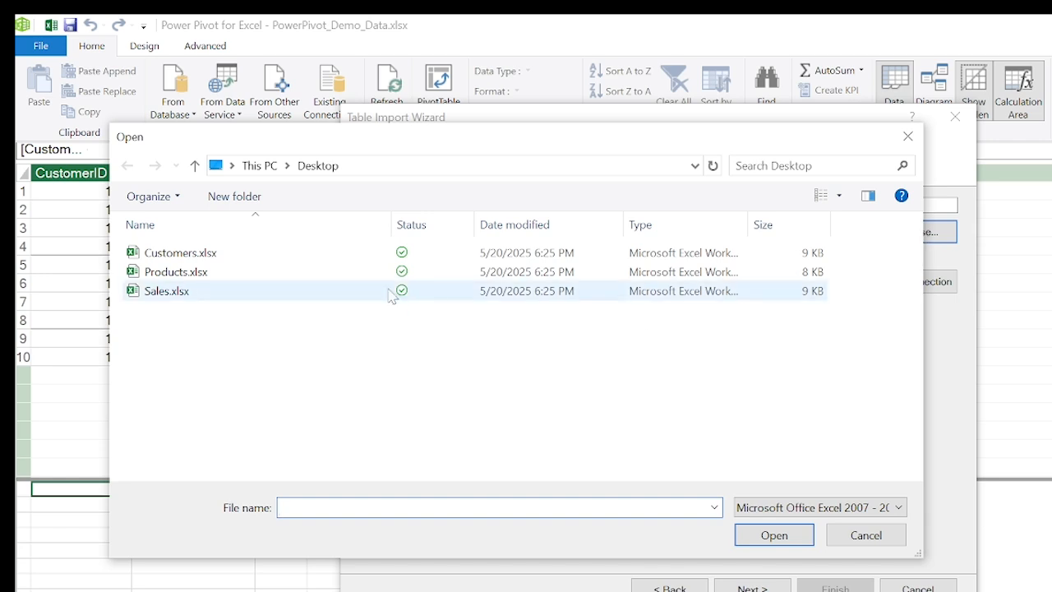
pyautogui.click(281, 275)
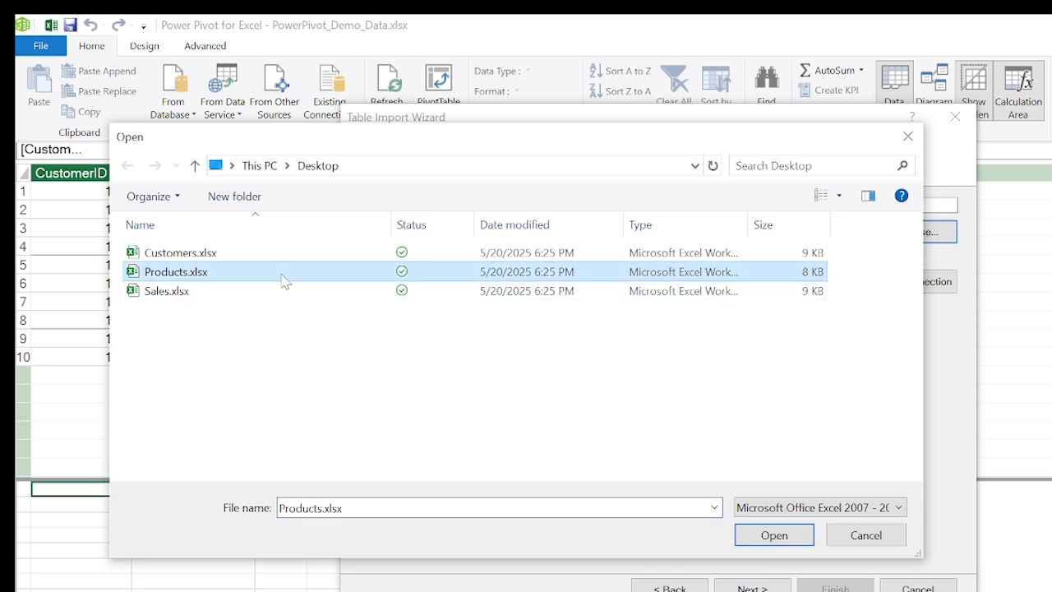
pyautogui.click(769, 535)
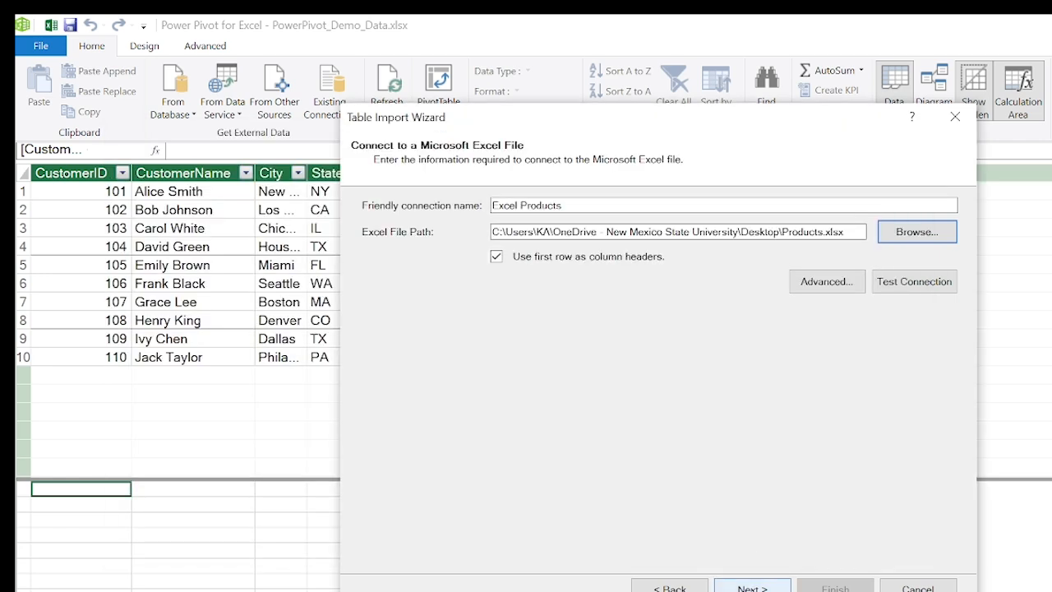
pyautogui.click(752, 588)
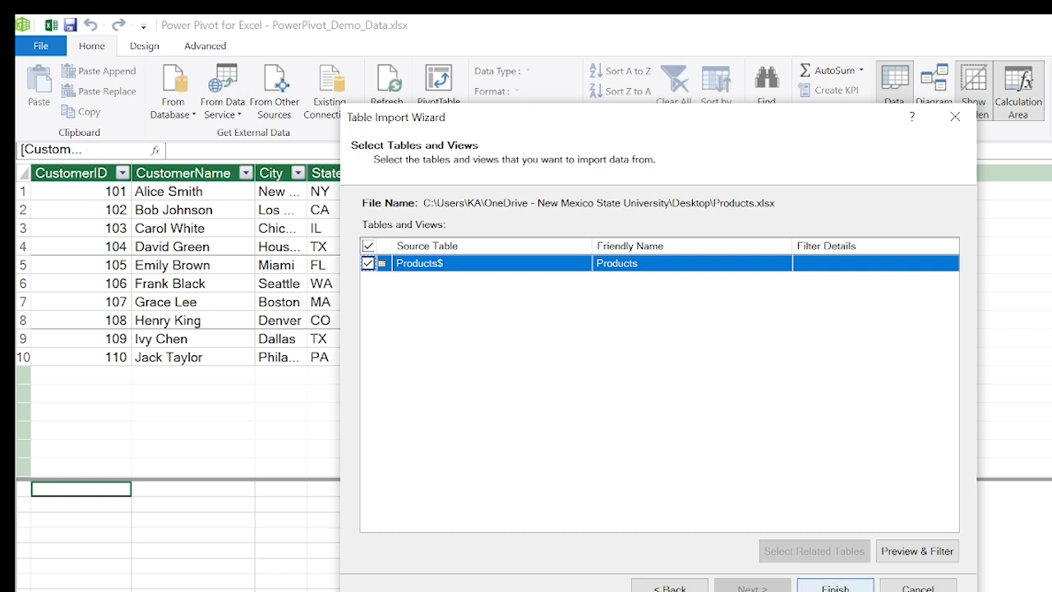
pyautogui.click(835, 586)
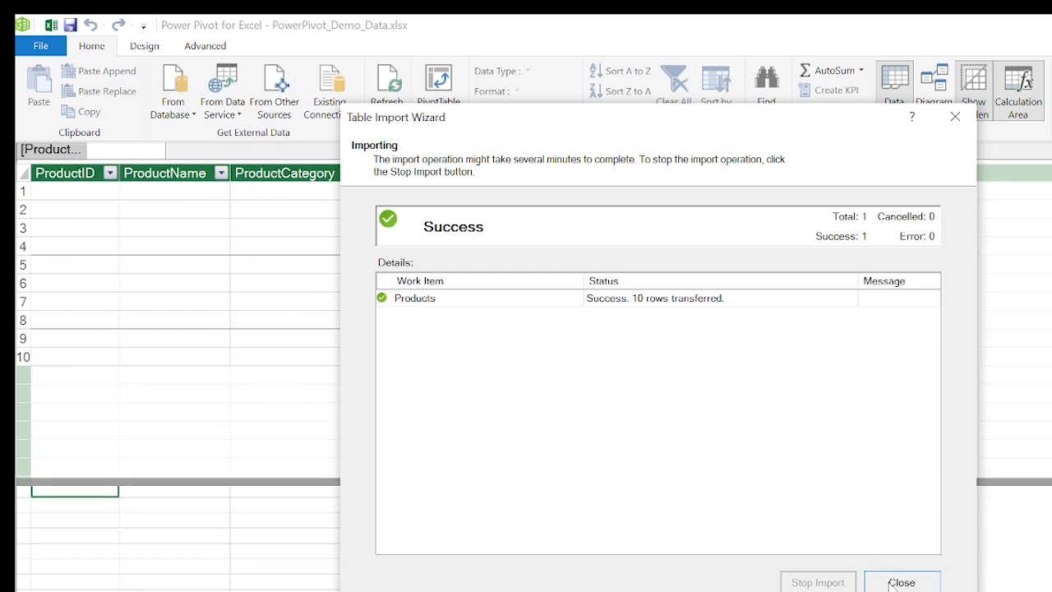
pyautogui.click(900, 582)
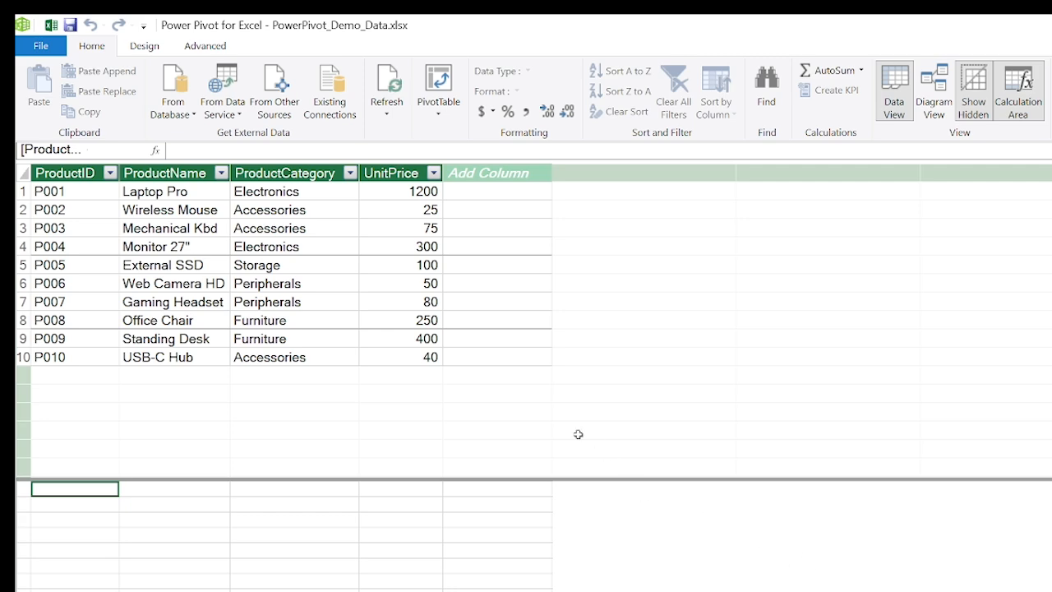
# - Import Sales.xlsx from the desktop into the data model as an Excel file, using the first row as column headers
pyautogui.click(296, 97)
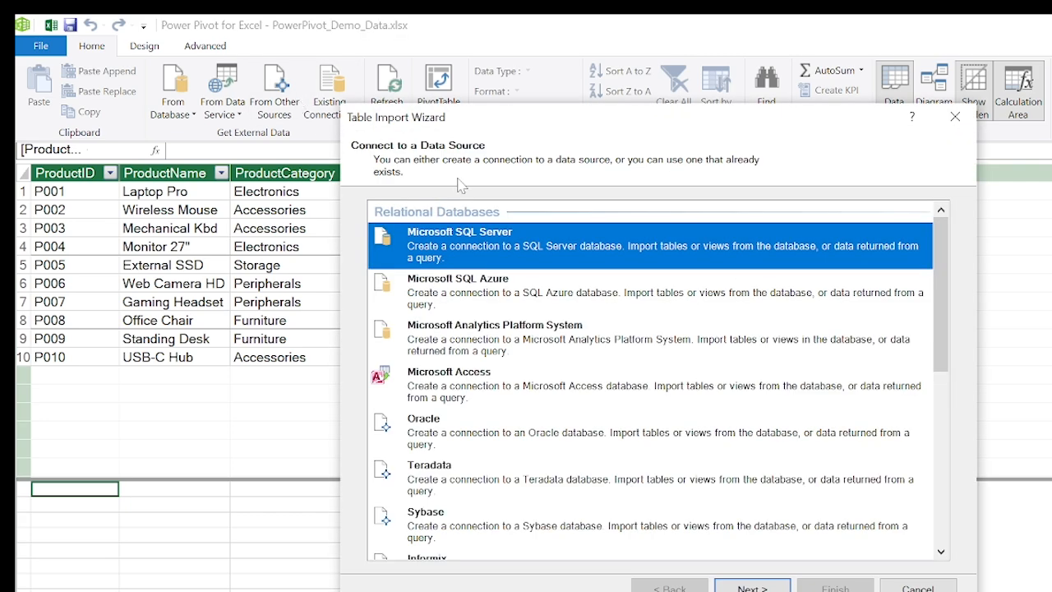
pyautogui.scroll(-5, 830, 401)
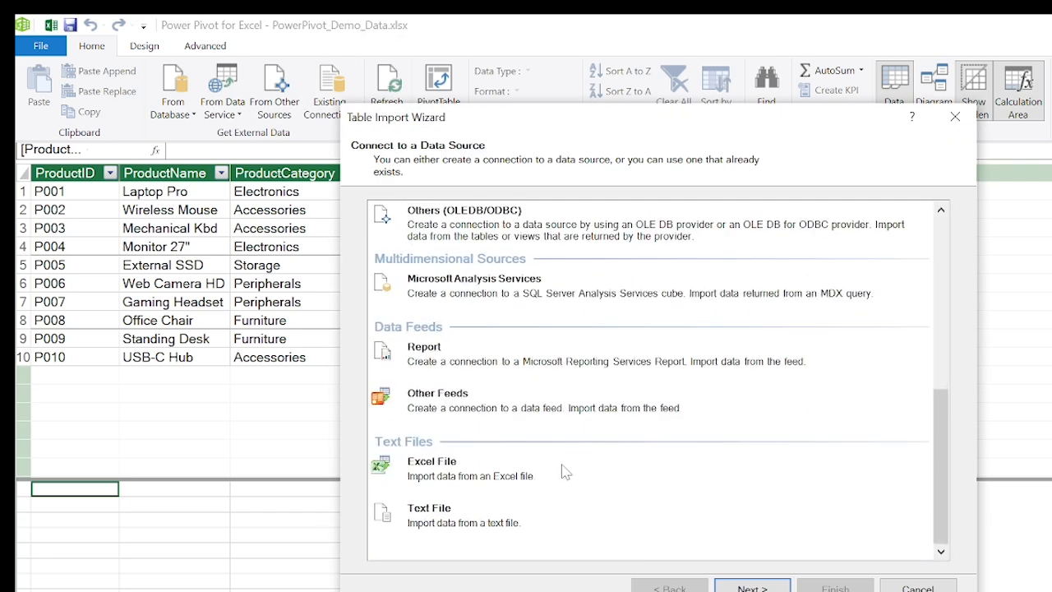
pyautogui.click(551, 479)
pyautogui.click(744, 587)
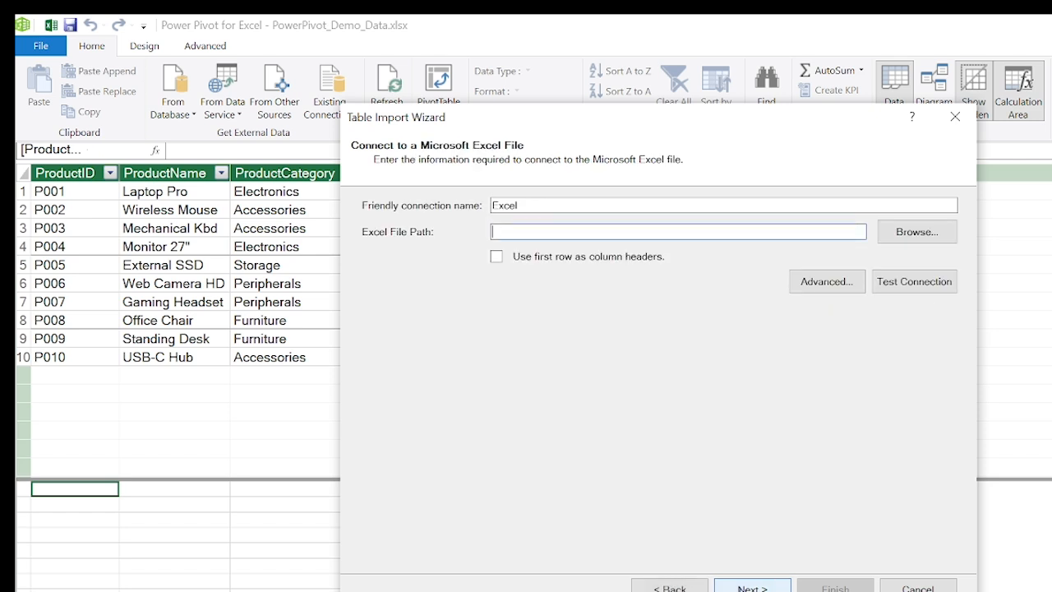
pyautogui.click(498, 258)
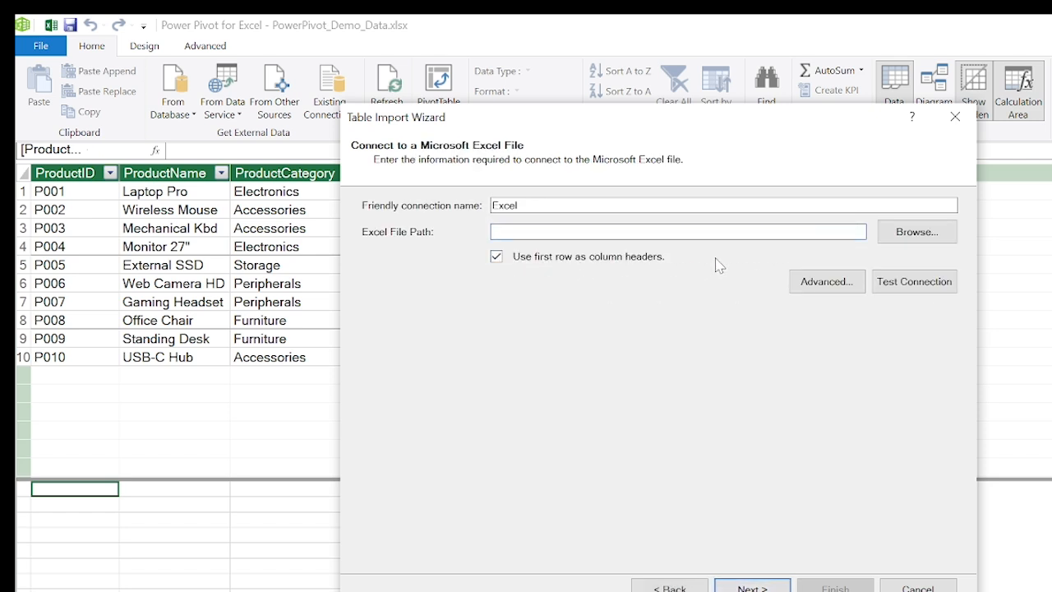
pyautogui.click(918, 232)
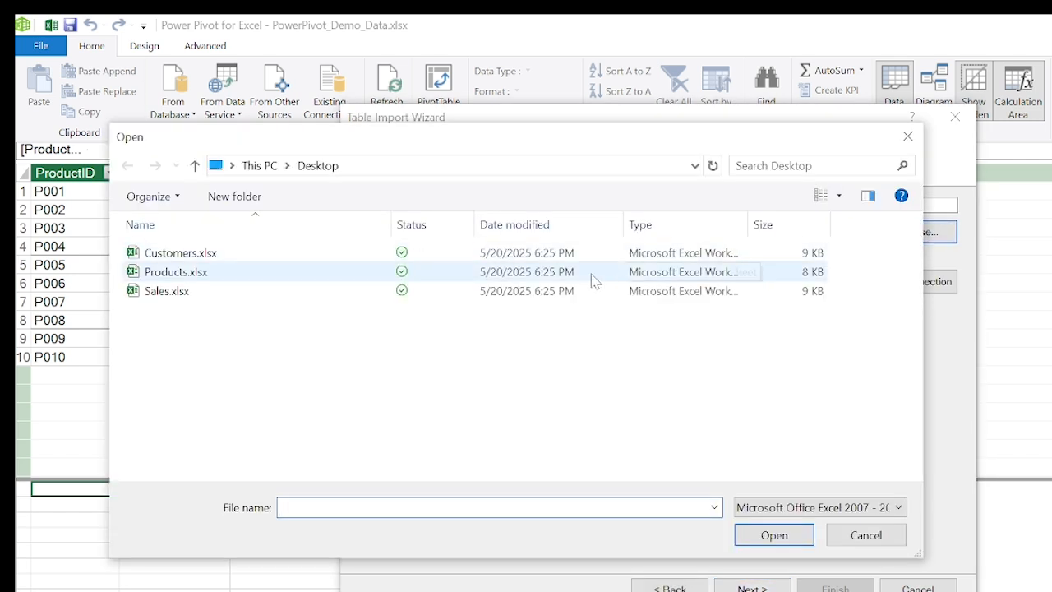
pyautogui.click(319, 294)
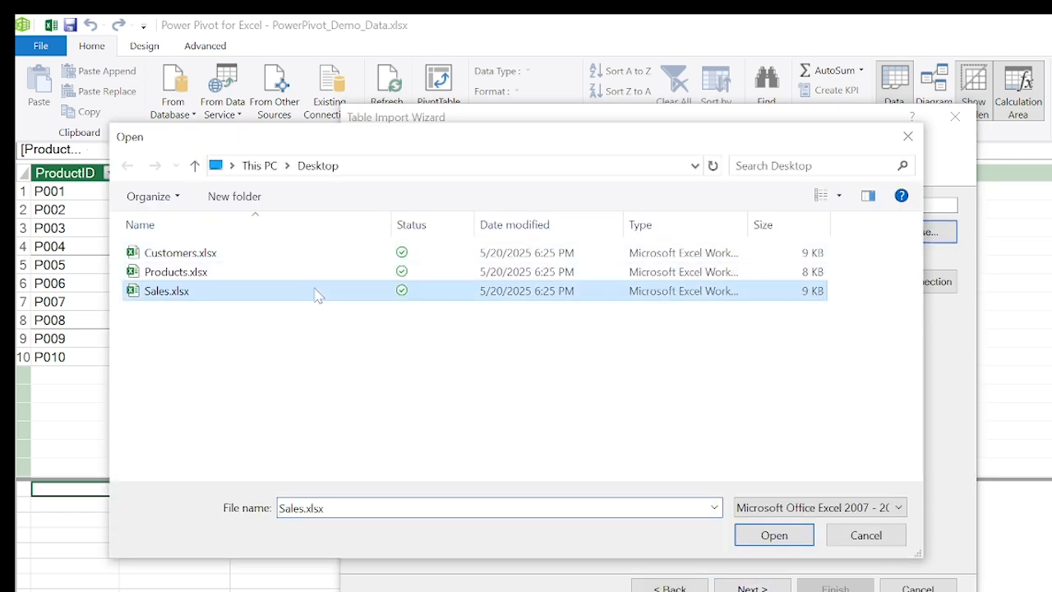
pyautogui.click(773, 544)
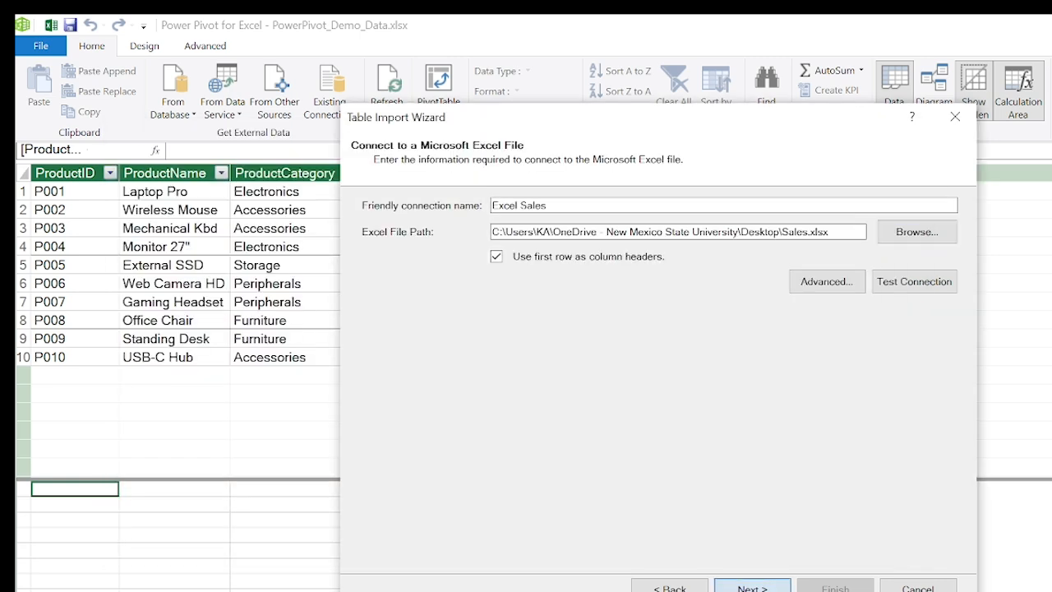
pyautogui.click(752, 588)
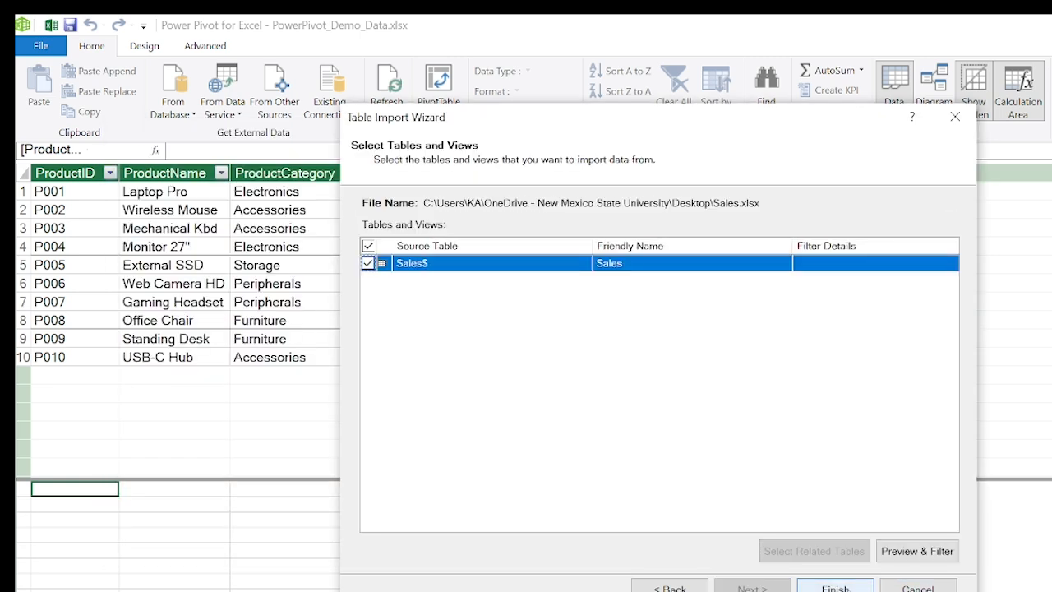
pyautogui.click(835, 586)
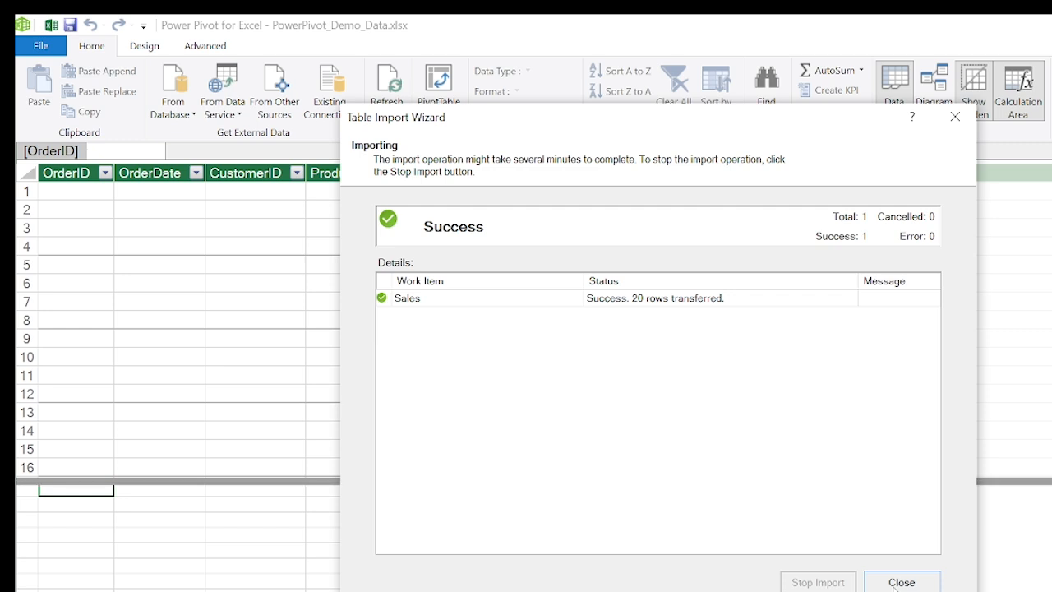
pyautogui.click(895, 583)
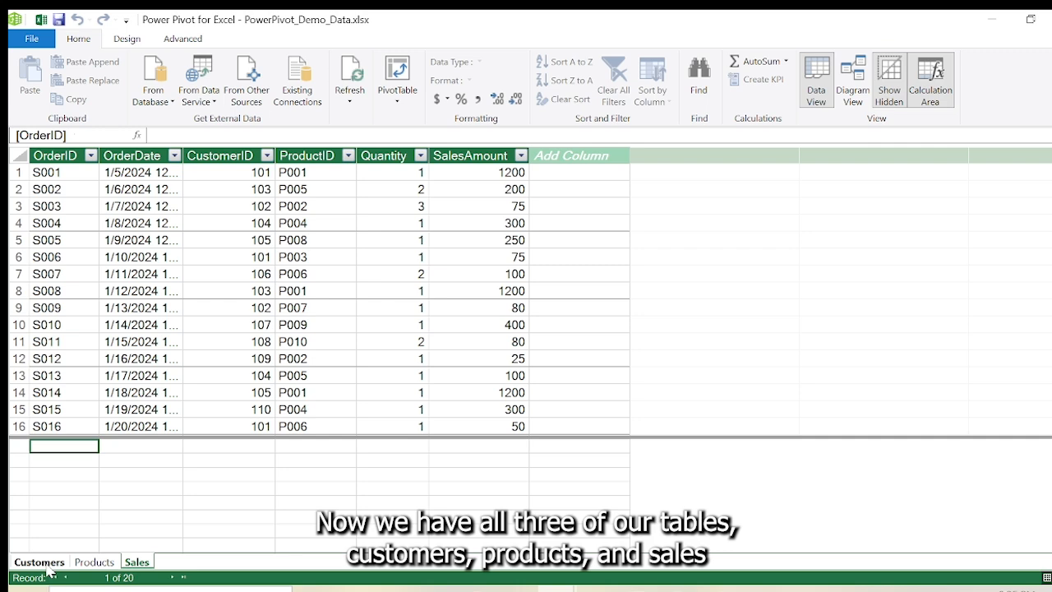
# - Browse the Products and Customers tables, then switch to Diagram View
pyautogui.click(93, 562)
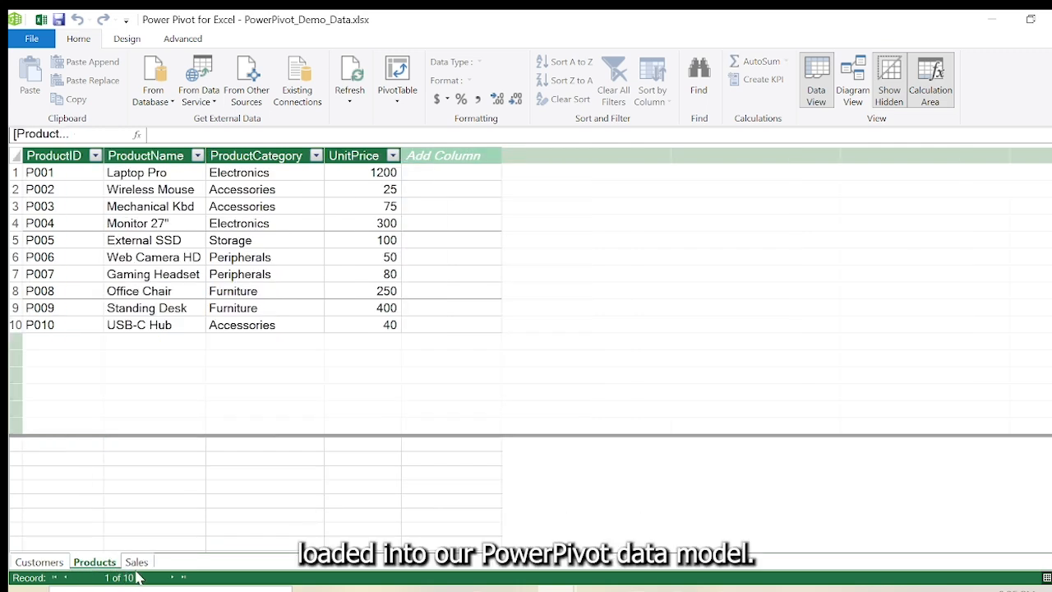
pyautogui.click(41, 562)
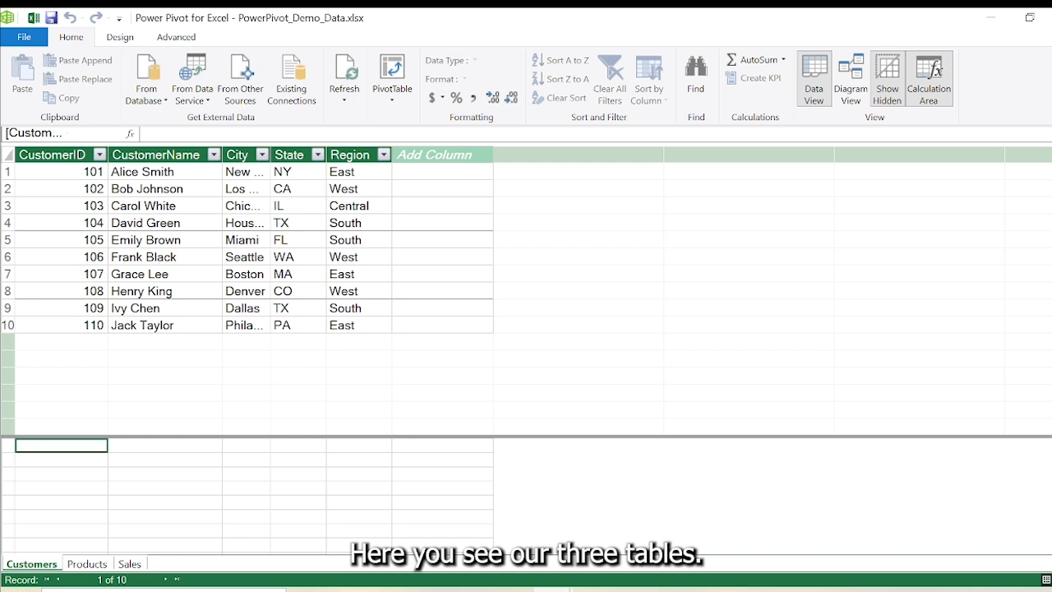
pyautogui.click(854, 97)
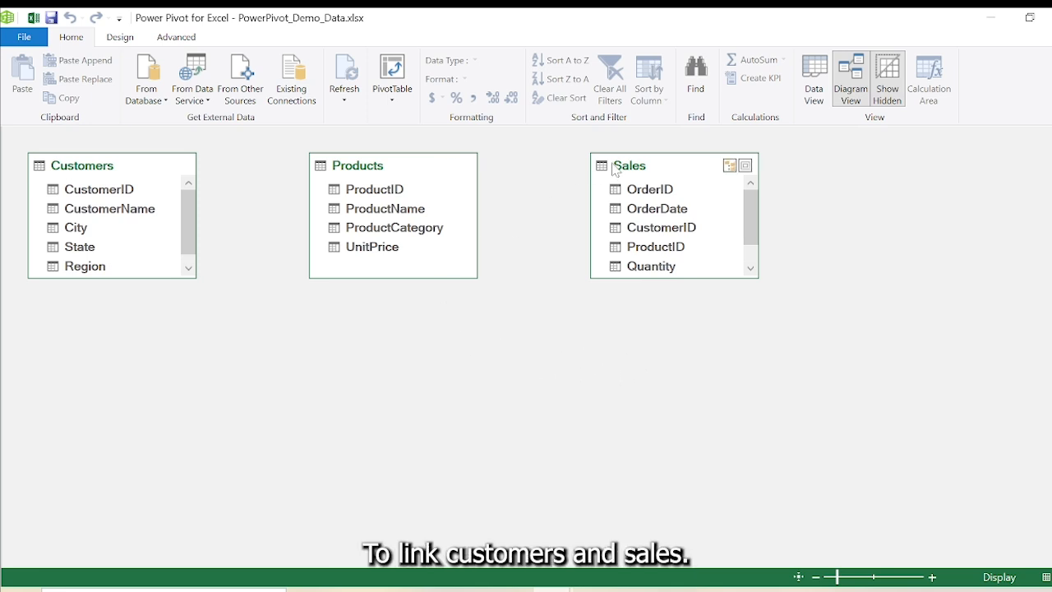
# - Relate Customers to Sales on CustomerID and Products to Sales on ProductID in the diagram
pyautogui.moveTo(617, 170); pyautogui.dragTo(201, 315)
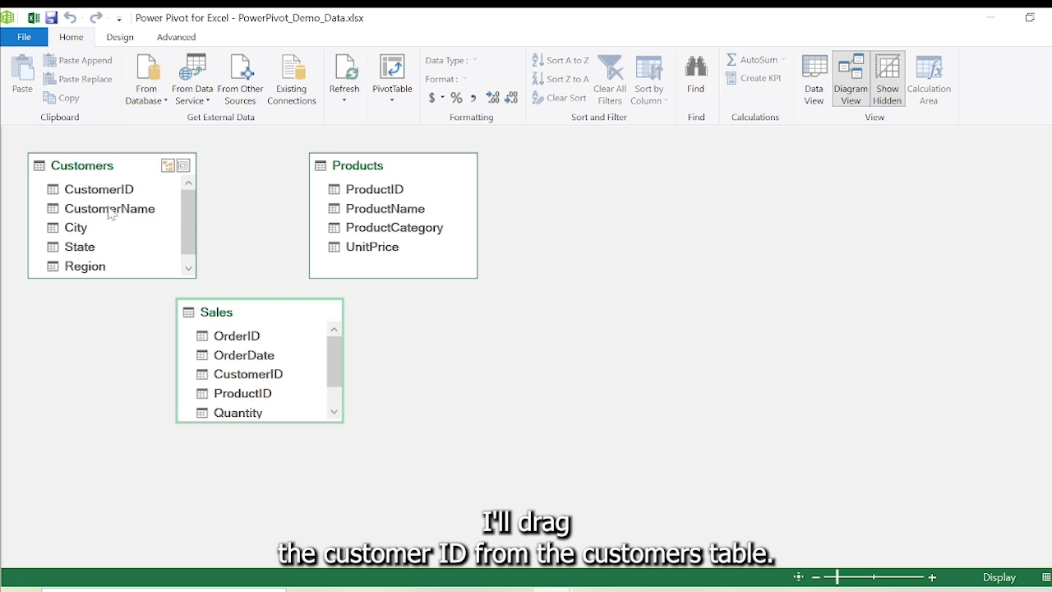
pyautogui.click(97, 191)
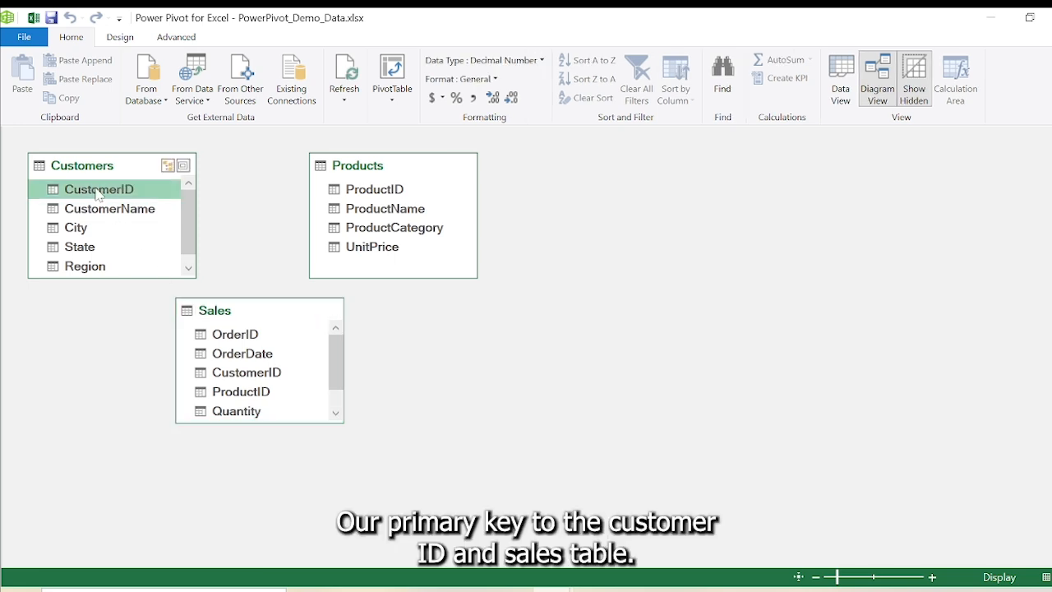
pyautogui.moveTo(97, 194); pyautogui.dragTo(229, 372)
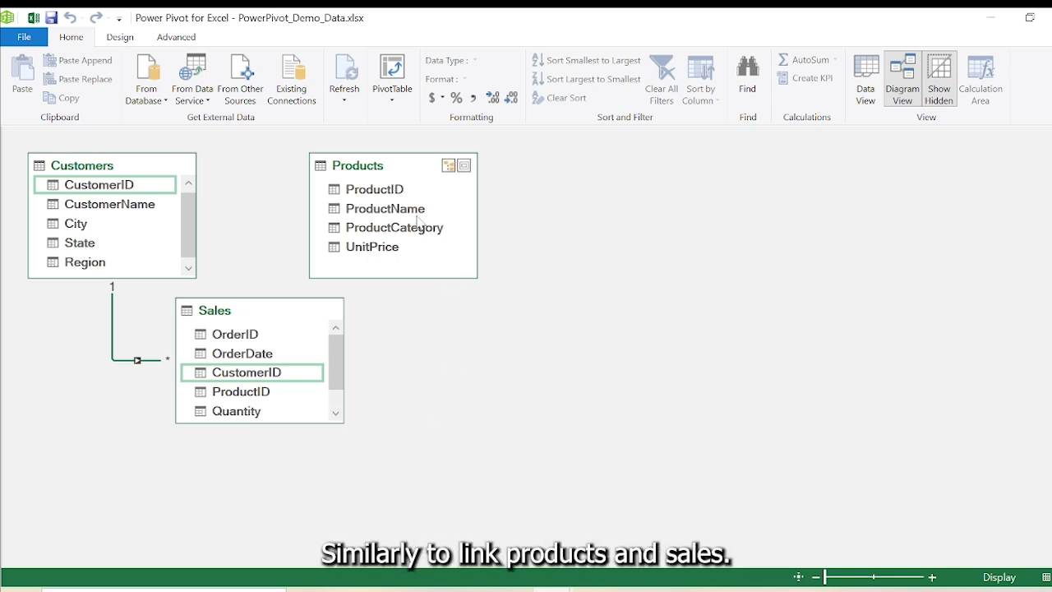
pyautogui.click(366, 192)
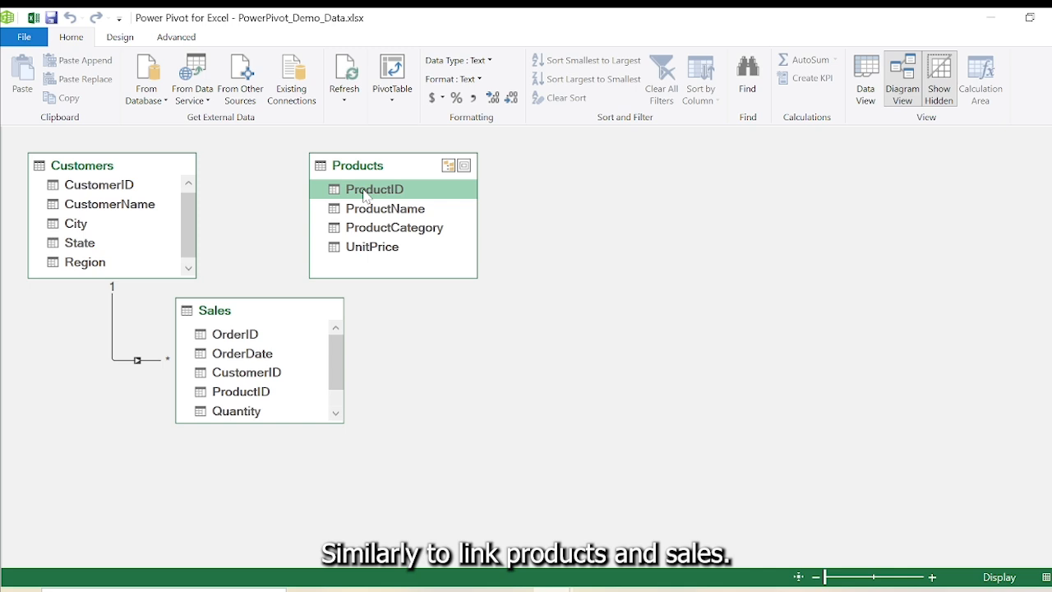
pyautogui.moveTo(369, 197)
pyautogui.mouseDown()
pyautogui.moveTo(304, 272)
pyautogui.moveTo(266, 402)
pyautogui.moveTo(263, 393)
pyautogui.mouseUp()
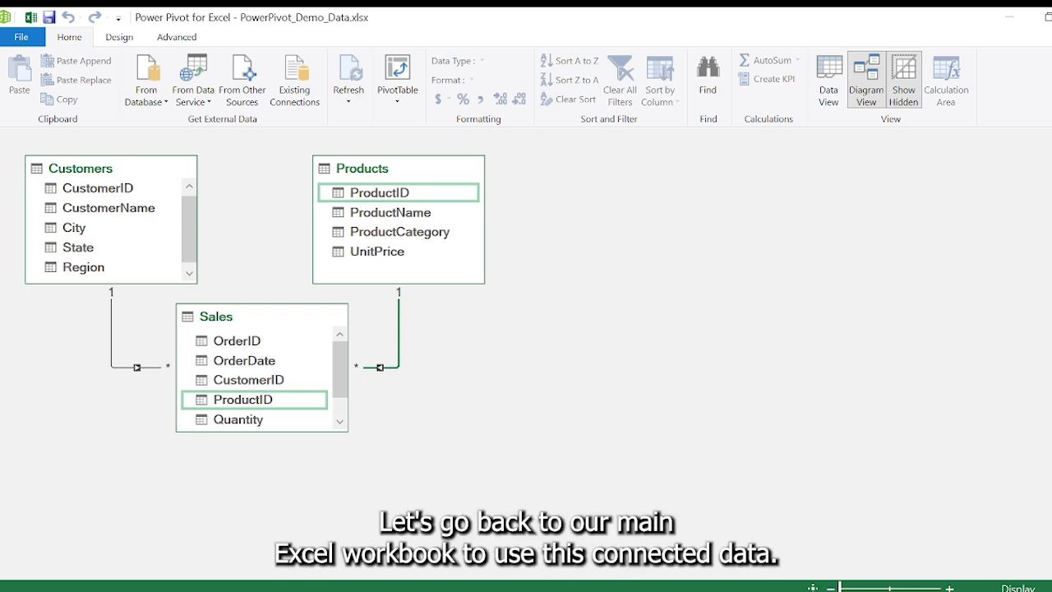
# - Return to the Excel workbook and insert a PivotTable from the data model on the existing worksheet at Sheet1!$A$1
pyautogui.click(595, 575)
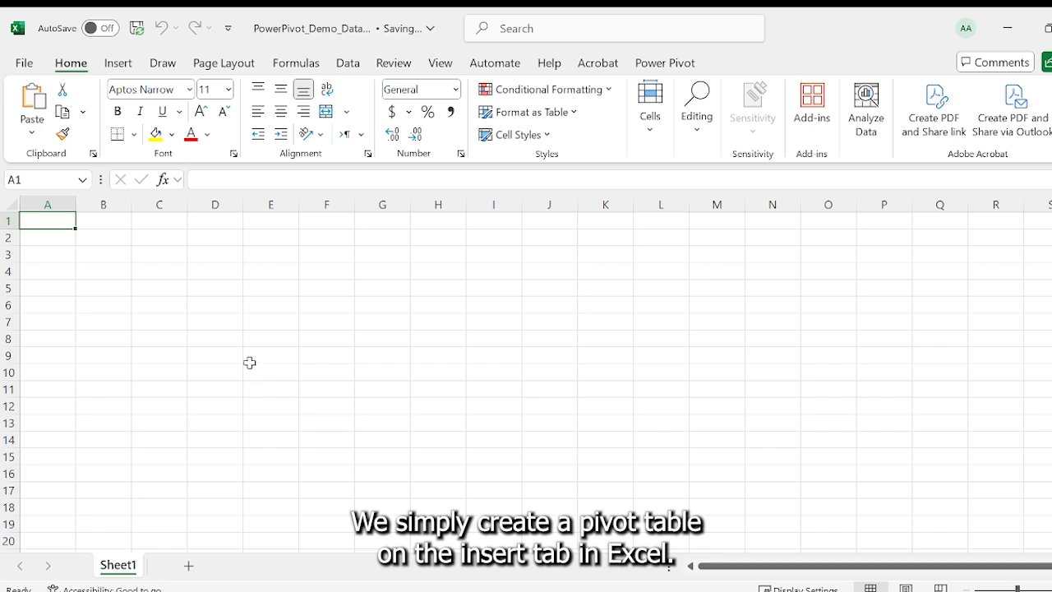
pyautogui.click(118, 66)
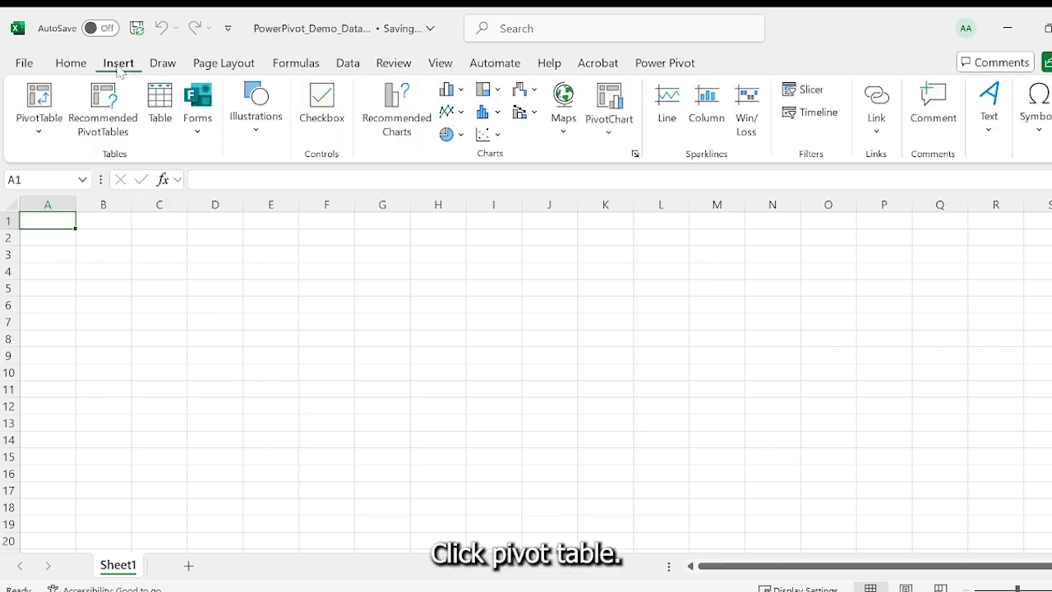
pyautogui.click(49, 138)
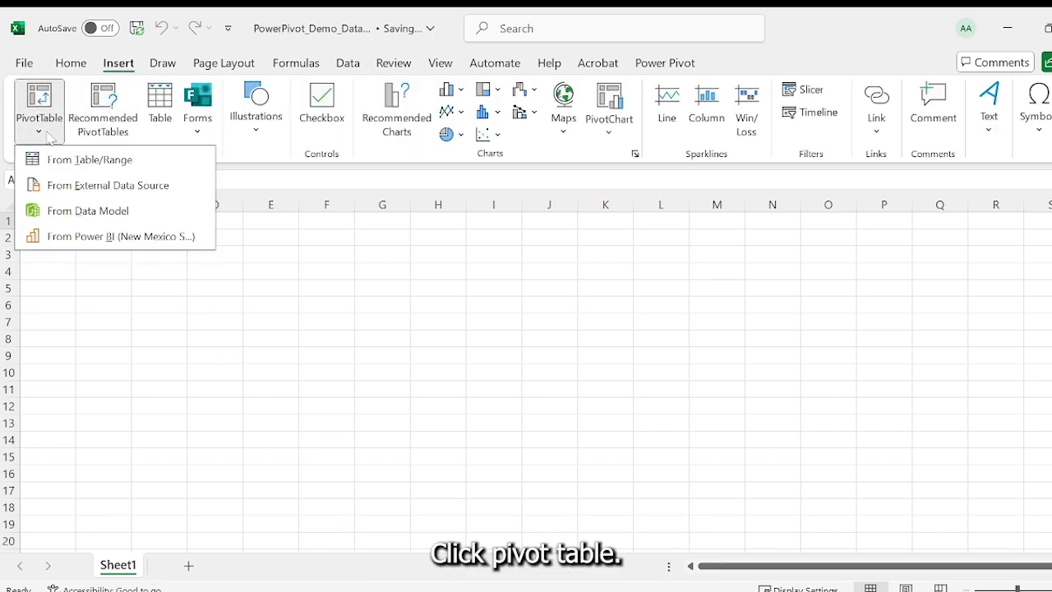
pyautogui.click(71, 212)
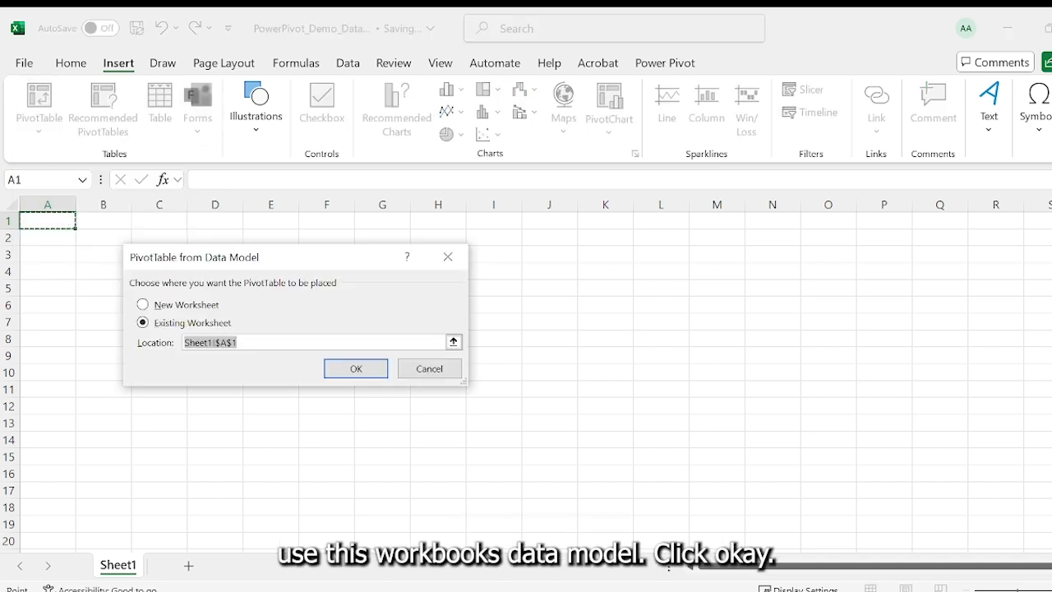
pyautogui.click(351, 372)
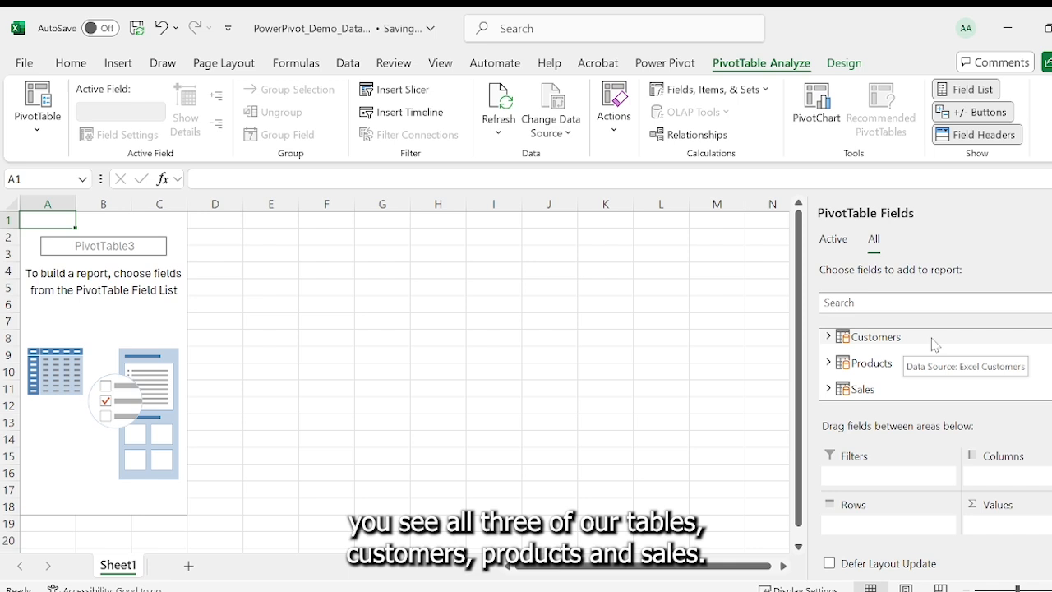
# - Expand and collapse the Products table in the PivotTable field list to inspect its fields
pyautogui.click(894, 365)
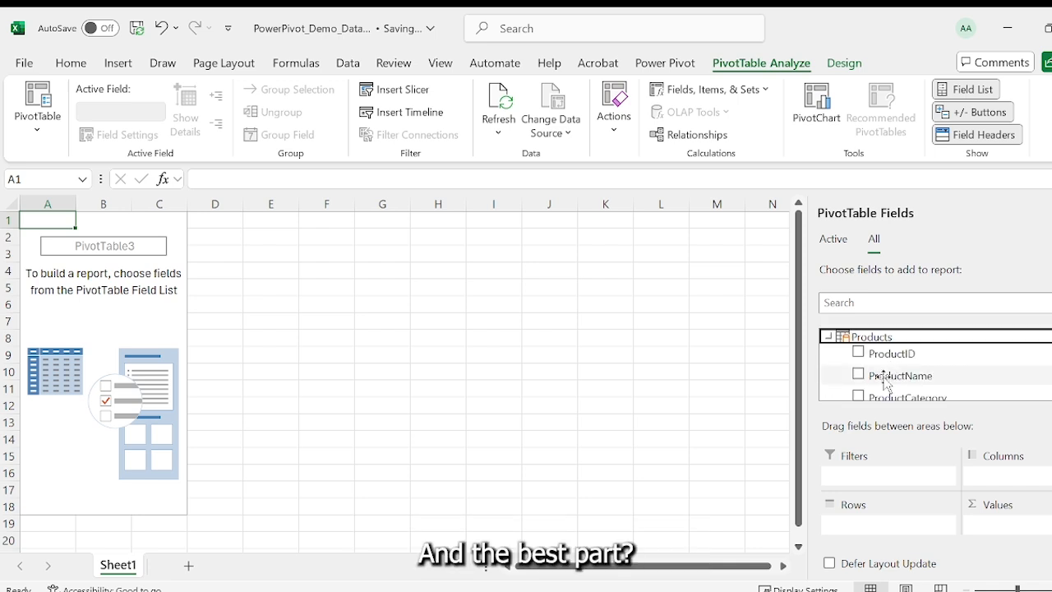
pyautogui.click(844, 343)
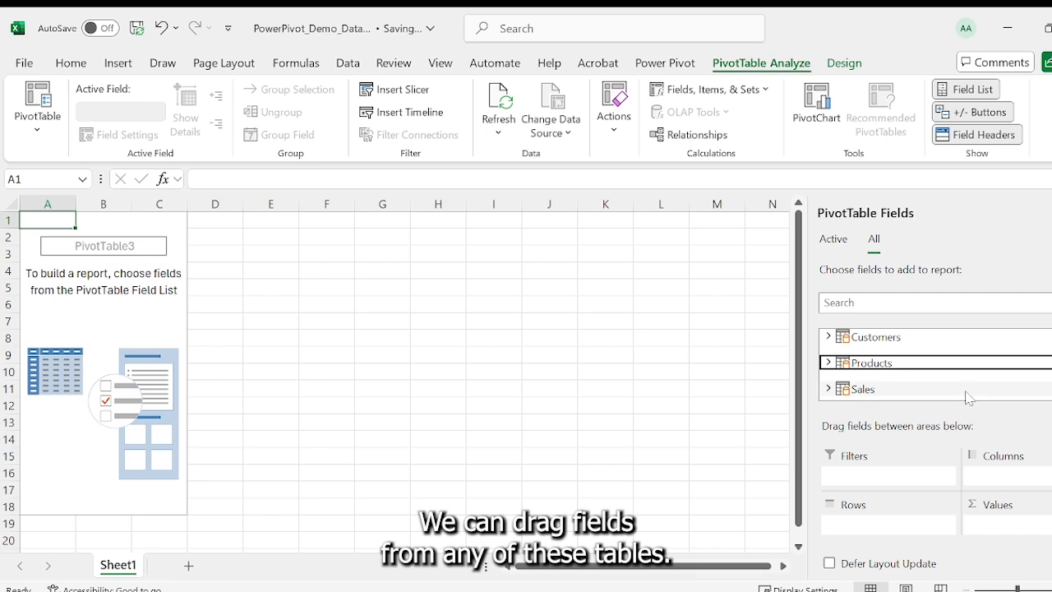
# - Expand the Customers table in the field list and add its City field to the Rows area
pyautogui.click(883, 345)
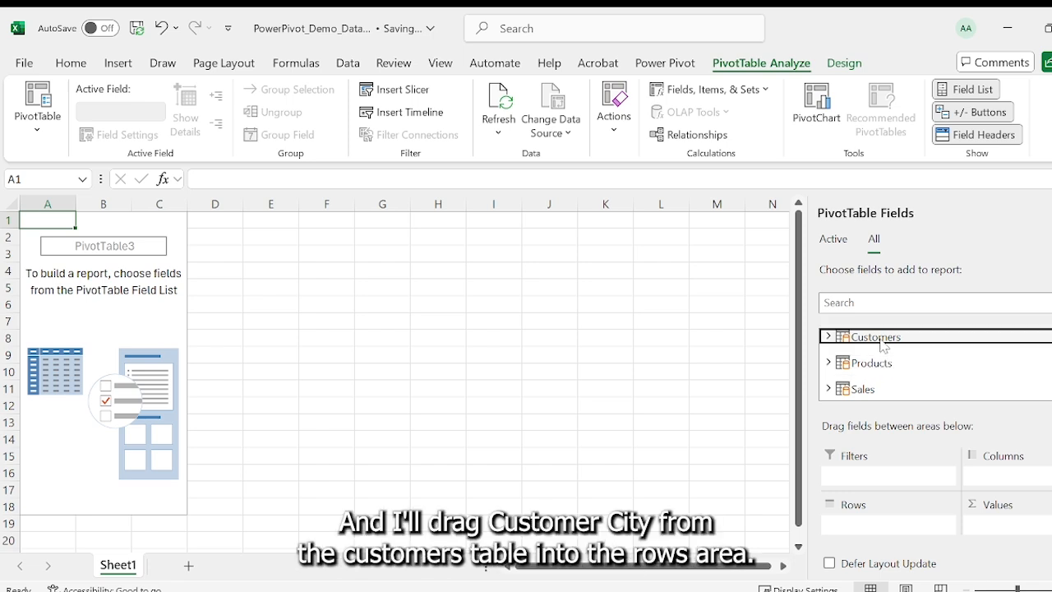
pyautogui.scroll(-1, 893, 361)
pyautogui.moveTo(893, 360); pyautogui.dragTo(879, 543)
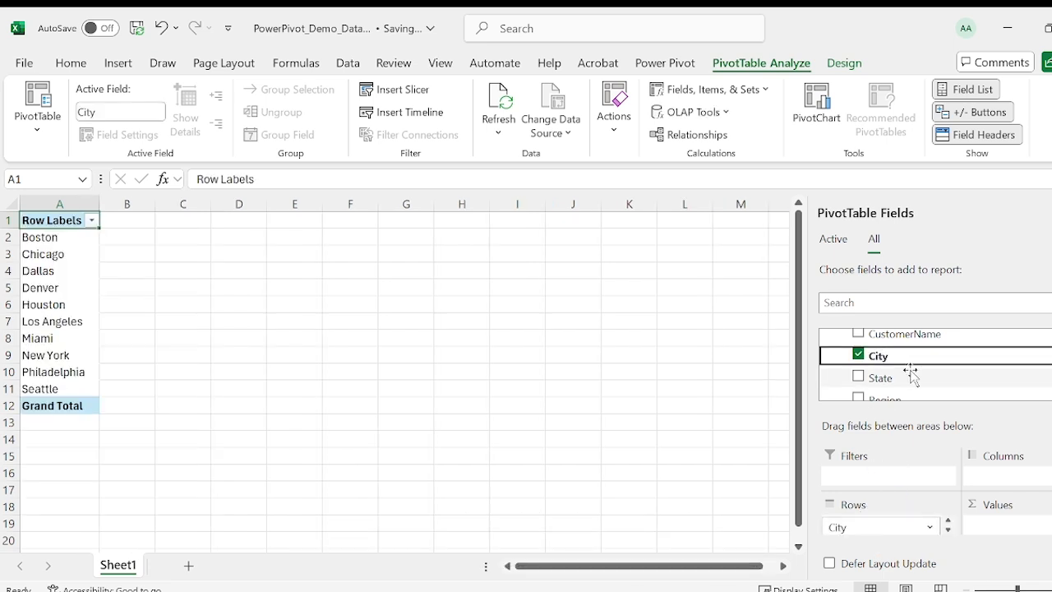
# - Collapse Customers, expand Products, and add the ProductCategory field to the Columns area
pyautogui.scroll(2, 904, 362)
pyautogui.click(873, 342)
pyautogui.click(872, 362)
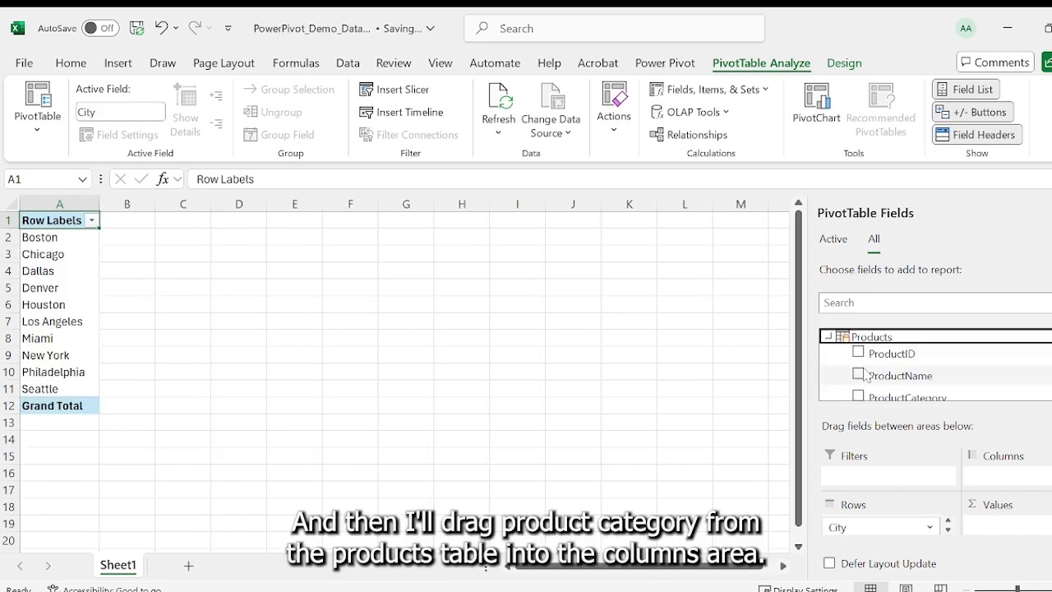
pyautogui.scroll(-1, 904, 374)
pyautogui.moveTo(907, 357); pyautogui.dragTo(1005, 493)
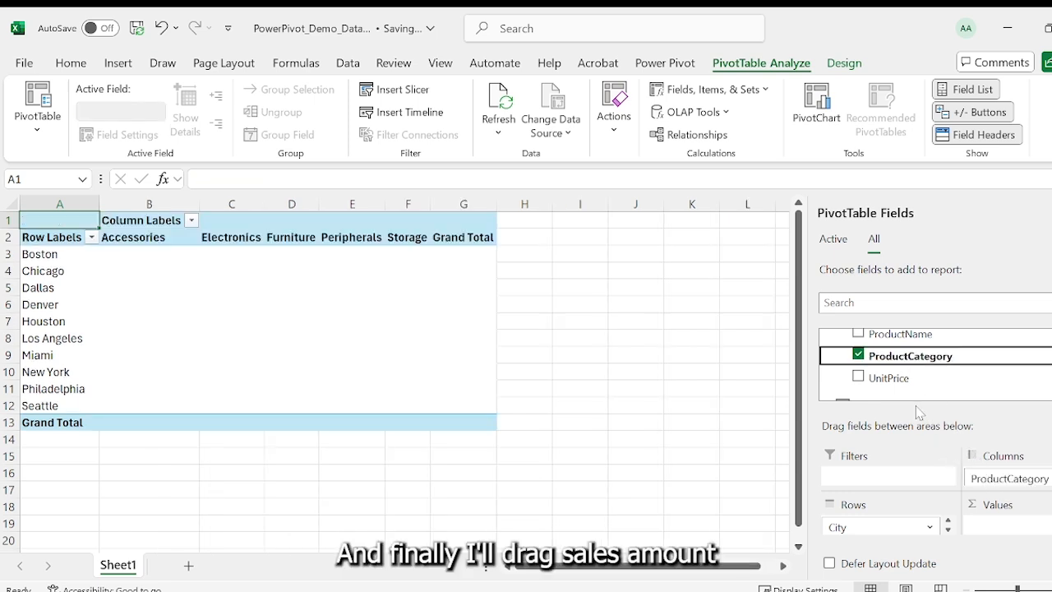
# - Expand the Sales table, add SalesAmount to the Values area, and select the overall grand total cell
pyautogui.scroll(2, 900, 371)
pyautogui.click(887, 363)
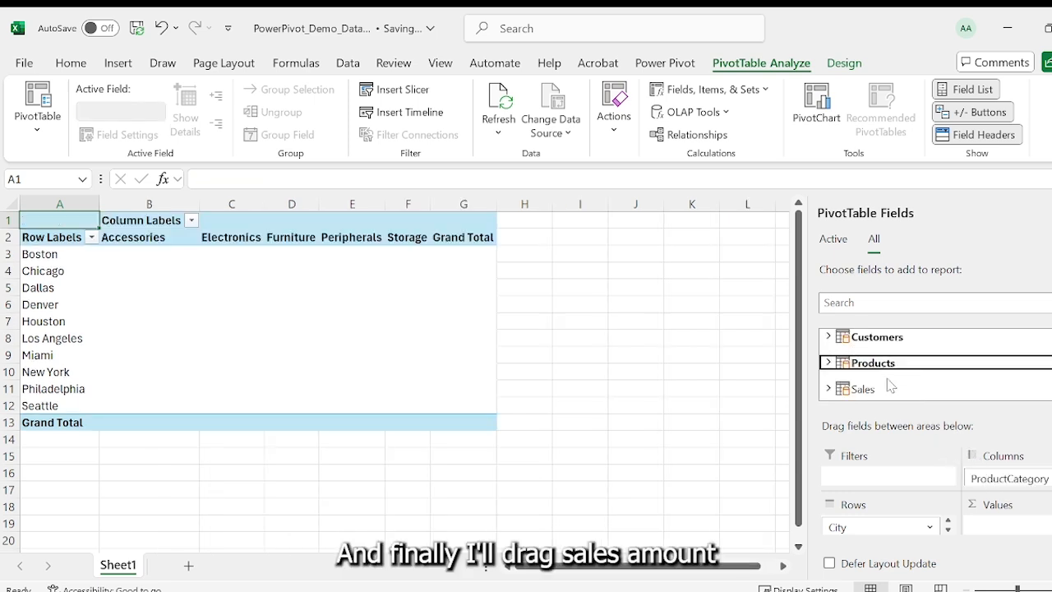
pyautogui.click(904, 387)
pyautogui.scroll(-3, 915, 391)
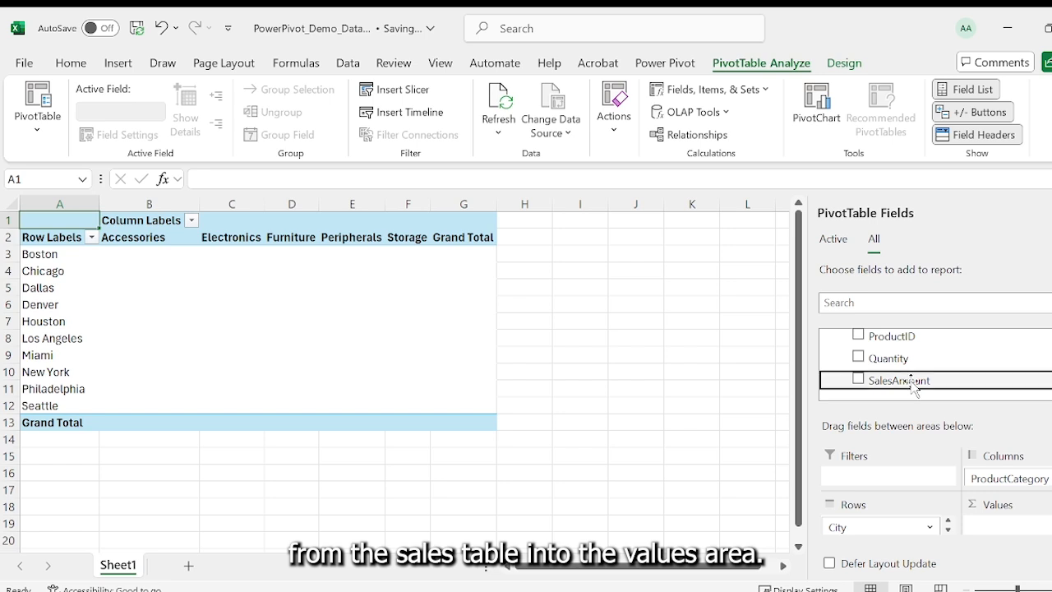
pyautogui.moveTo(910, 384); pyautogui.dragTo(1012, 524)
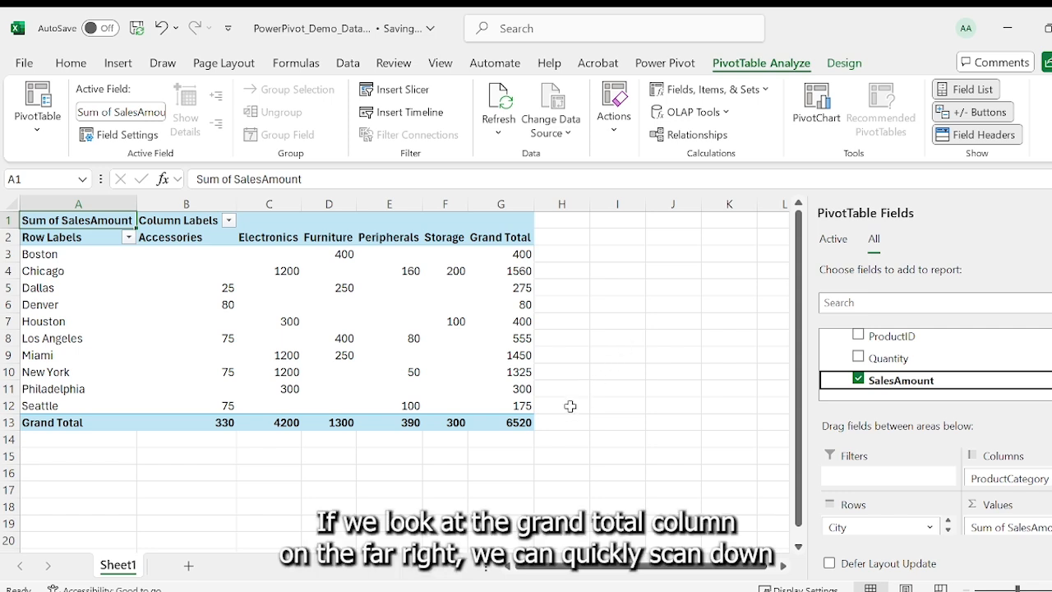
pyautogui.click(528, 426)
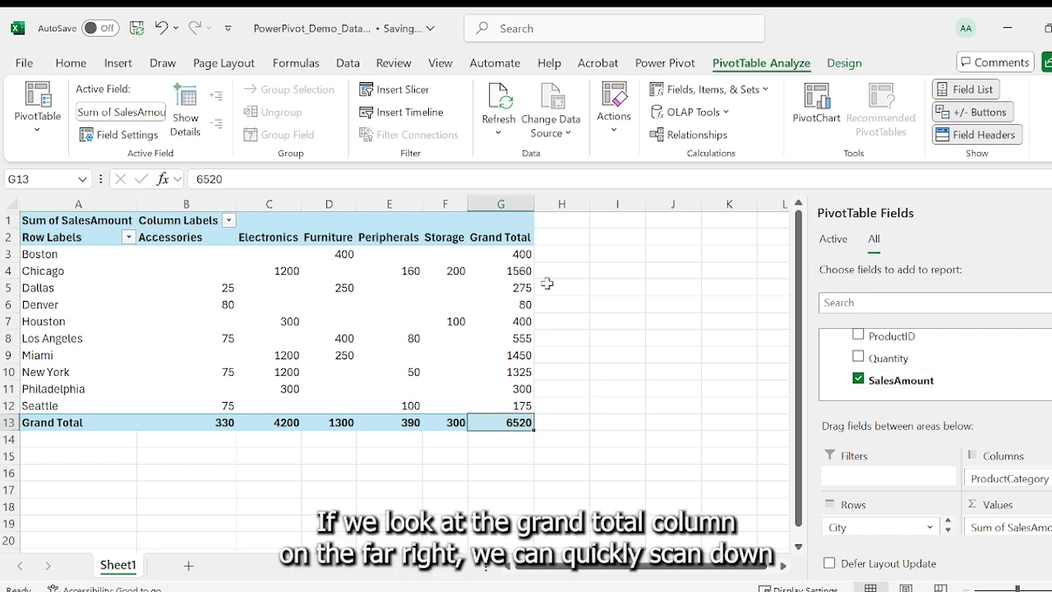